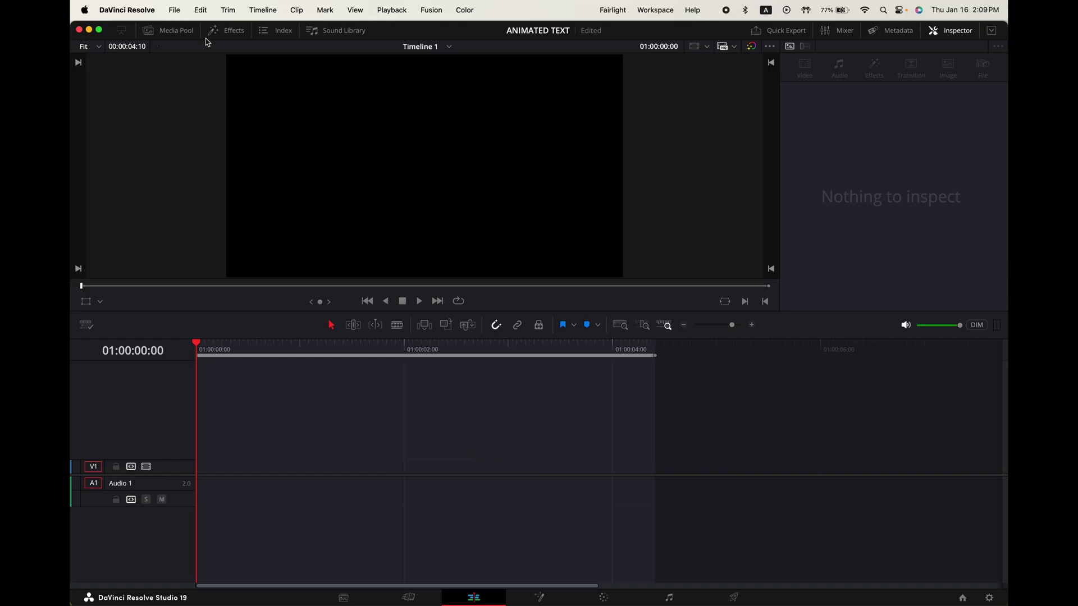
Find the Text+ title, add it at the start of video track 1, and open the clip for editing in Fusion.
{"action": "left_click", "coordinate": [213, 31]}
{"action": "left_click", "coordinate": [197, 58]}
{"action": "type", "text": "text"}
{"action": "left_click", "coordinate": [218, 129]}
{"action": "left_click_drag", "start_coordinate": [218, 129], "coordinate": [564, 469]}
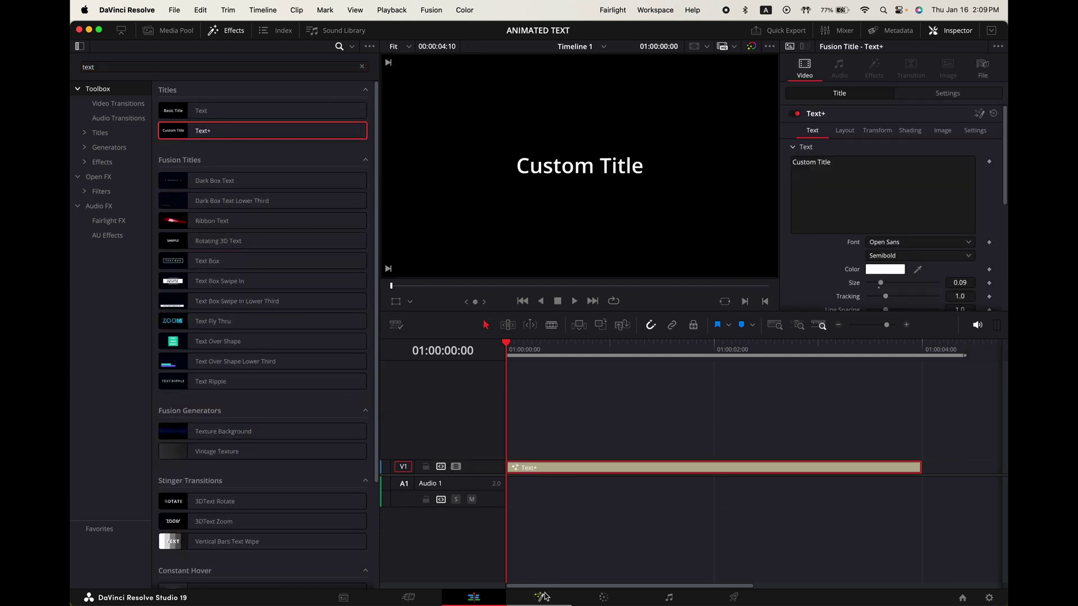
{"action": "left_click", "coordinate": [542, 597]}
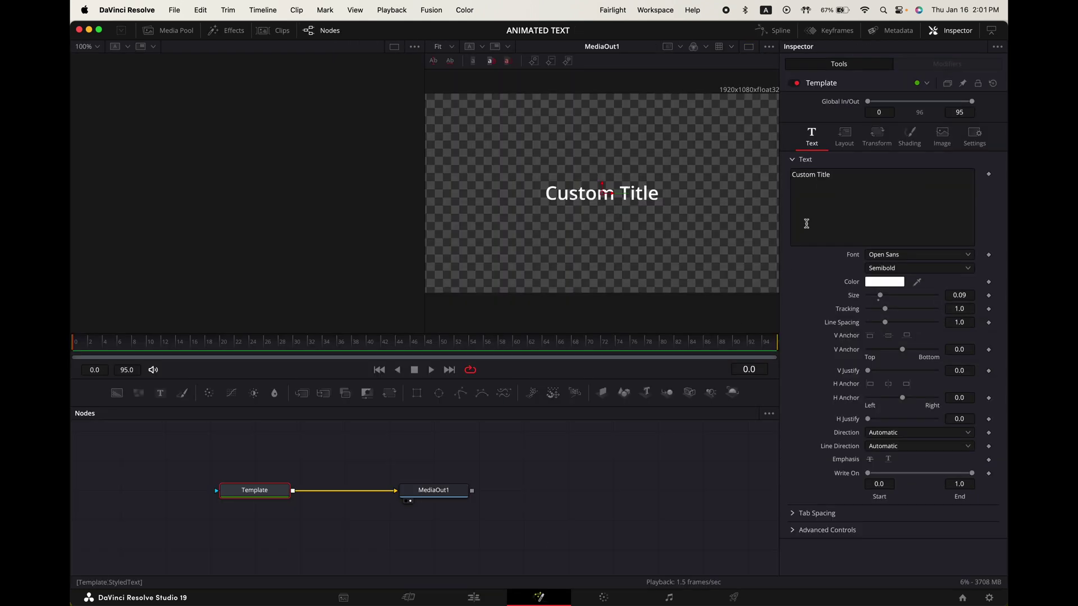
Set the title text to SWIPE DOWN in HvDTrial Brandon Grotesque Bold and enlarge it slightly.
{"action": "left_click", "coordinate": [835, 178]}
{"action": "left_click_drag", "start_coordinate": [835, 179], "coordinate": [768, 180]}
{"action": "key", "text": "BackSpace"}
{"action": "type", "text": "SWIPE DOWN"}
{"action": "left_click", "coordinate": [881, 255]}
{"action": "left_click", "coordinate": [892, 269]}
{"action": "left_click", "coordinate": [892, 268]}
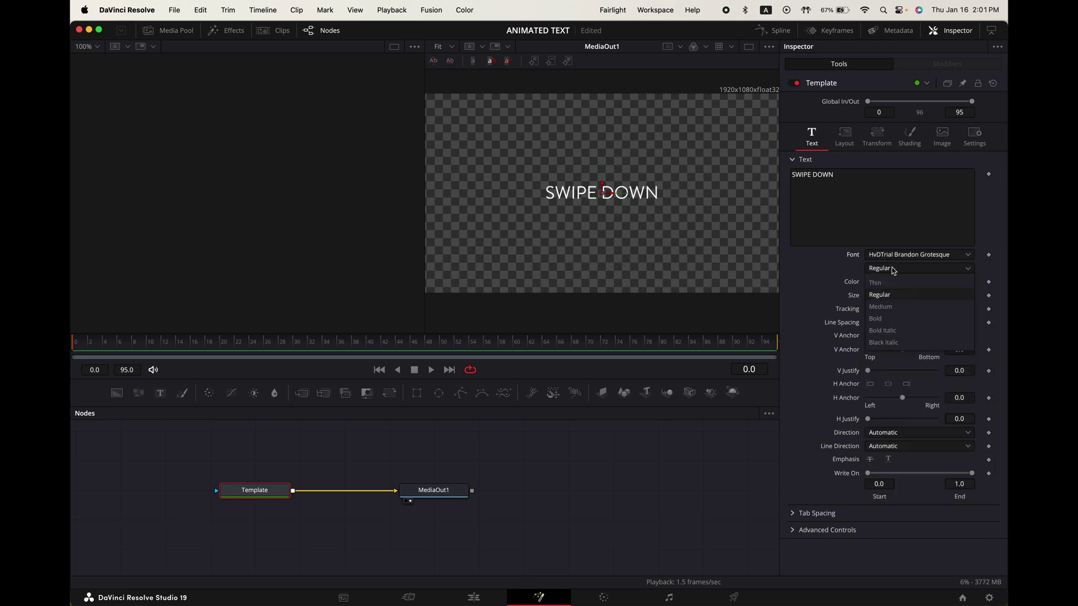
{"action": "left_click", "coordinate": [882, 318]}
{"action": "left_click_drag", "start_coordinate": [879, 296], "coordinate": [882, 296]}
Keyframe the characters' Y offset from 0.05 at frame 0 to 0.0 at frame 4.
{"action": "left_click", "coordinate": [878, 137]}
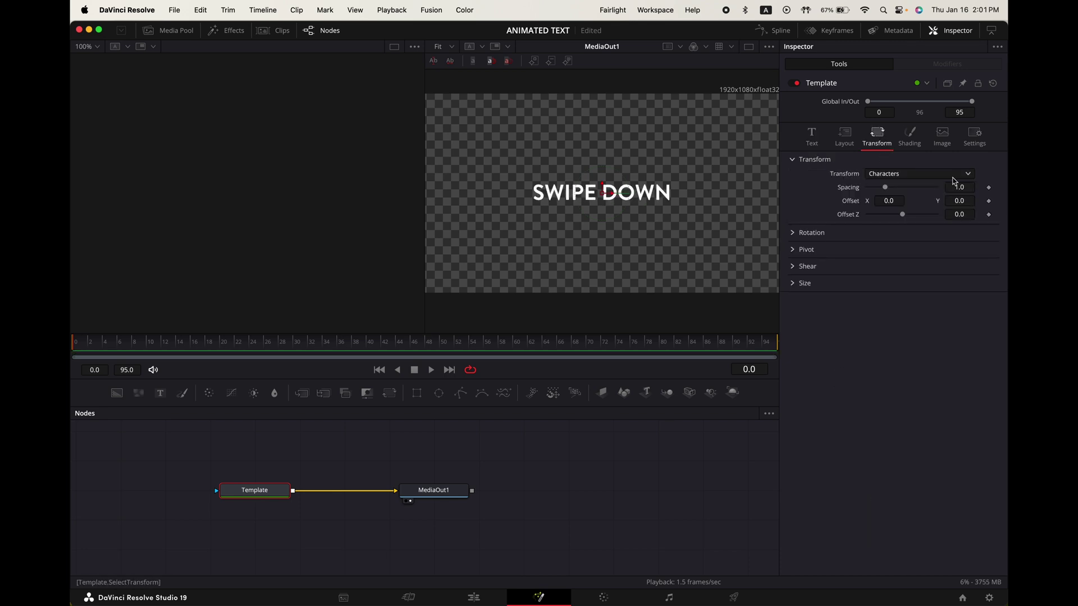
{"action": "left_click", "coordinate": [987, 202]}
{"action": "left_click_drag", "start_coordinate": [959, 201], "coordinate": [987, 201]}
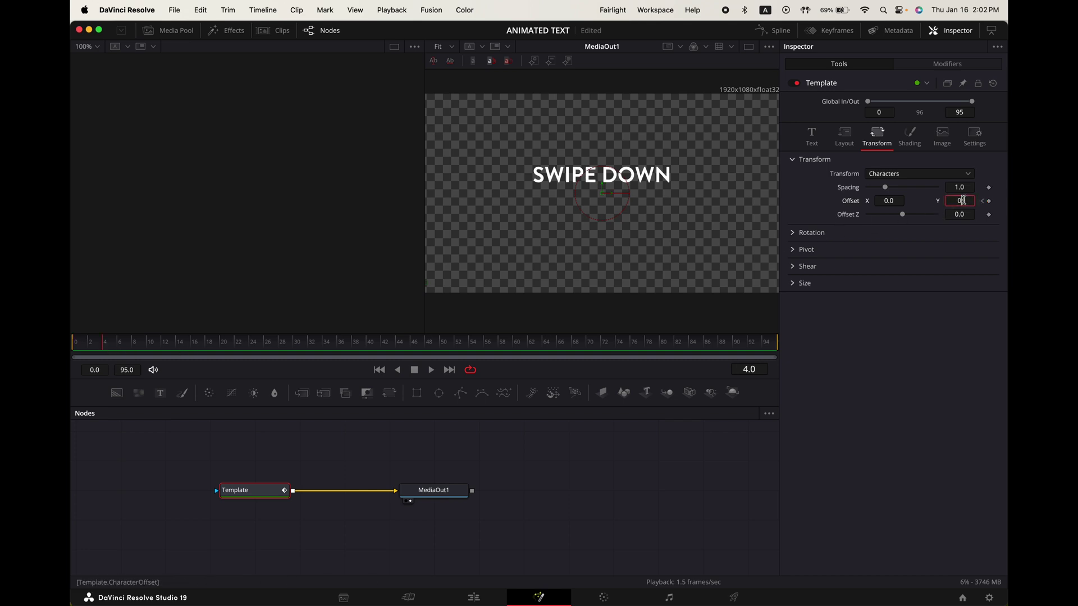
{"action": "left_click", "coordinate": [72, 344]}
Smooth both Character Offset displacement keyframes in the spline editor into an ease-out curve and play the animation back.
{"action": "left_click", "coordinate": [767, 31]}
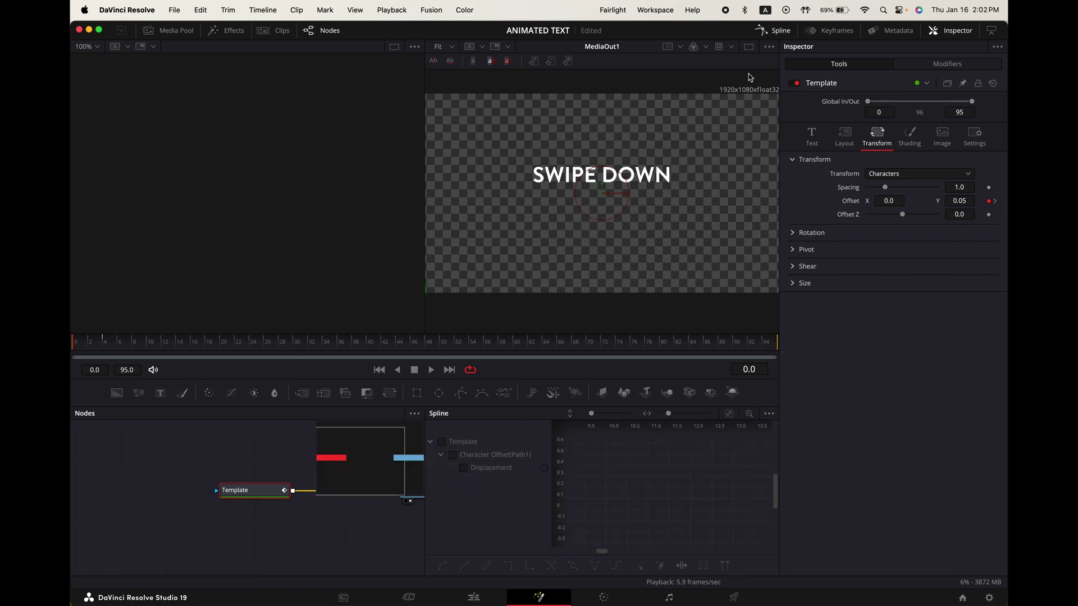
{"action": "left_click", "coordinate": [441, 441]}
{"action": "left_click", "coordinate": [728, 414]}
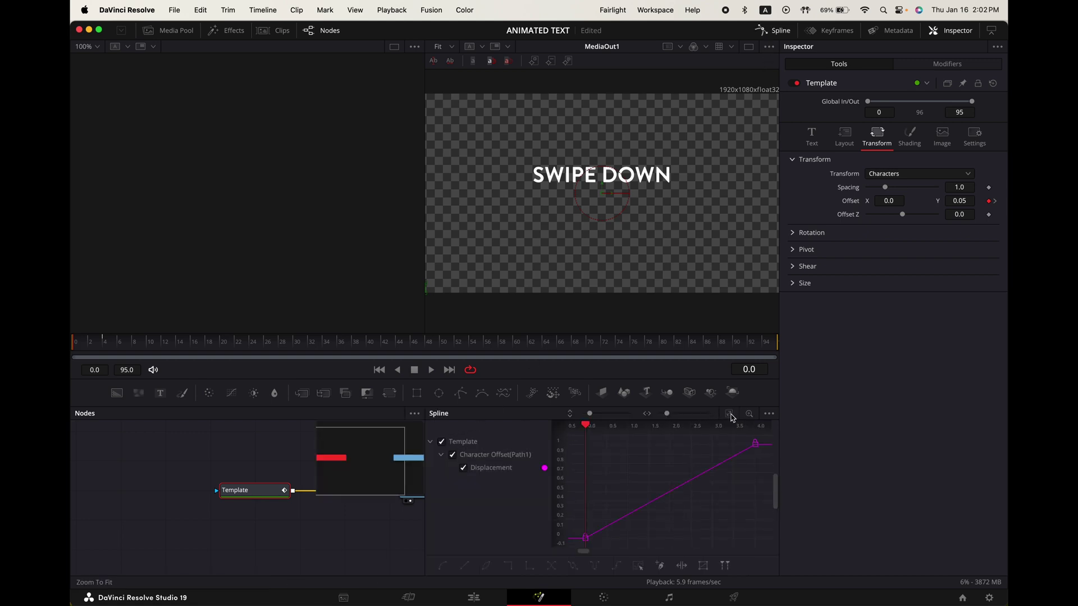
{"action": "left_click_drag", "start_coordinate": [764, 441], "coordinate": [611, 456]}
{"action": "key", "text": "shift+s"}
{"action": "key", "text": "space"}
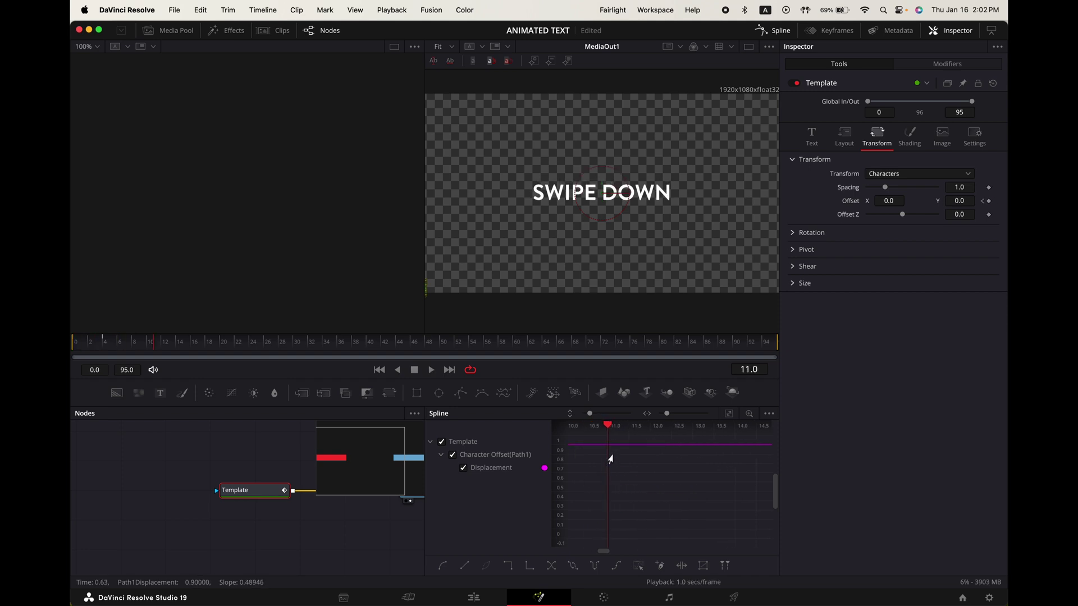
{"action": "left_click", "coordinate": [72, 350]}
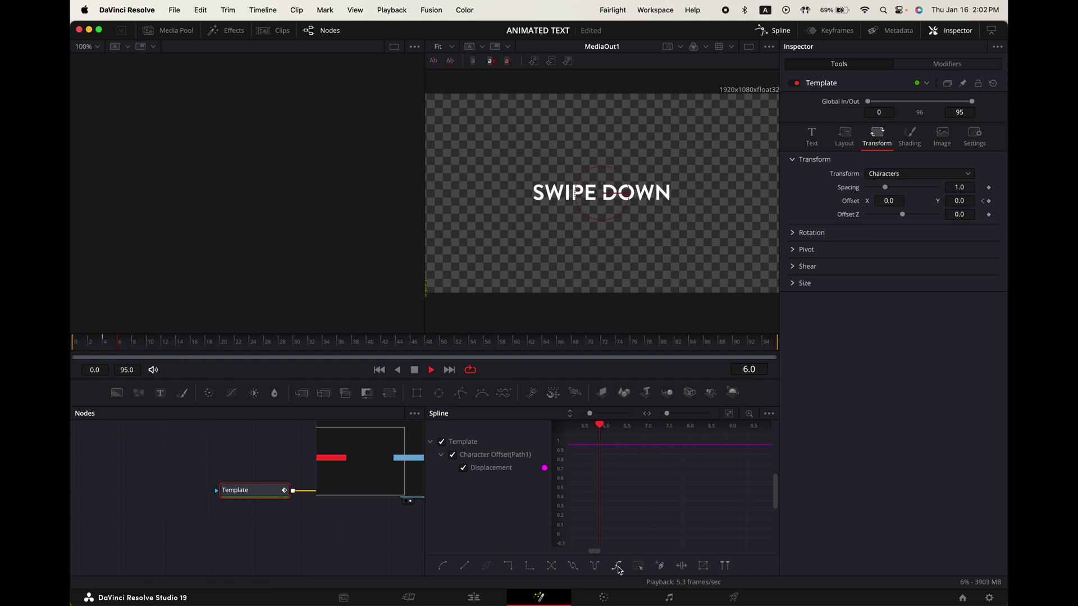
Enable motion blur on the Template text node and increase its shutter angle.
{"action": "left_click", "coordinate": [976, 140]}
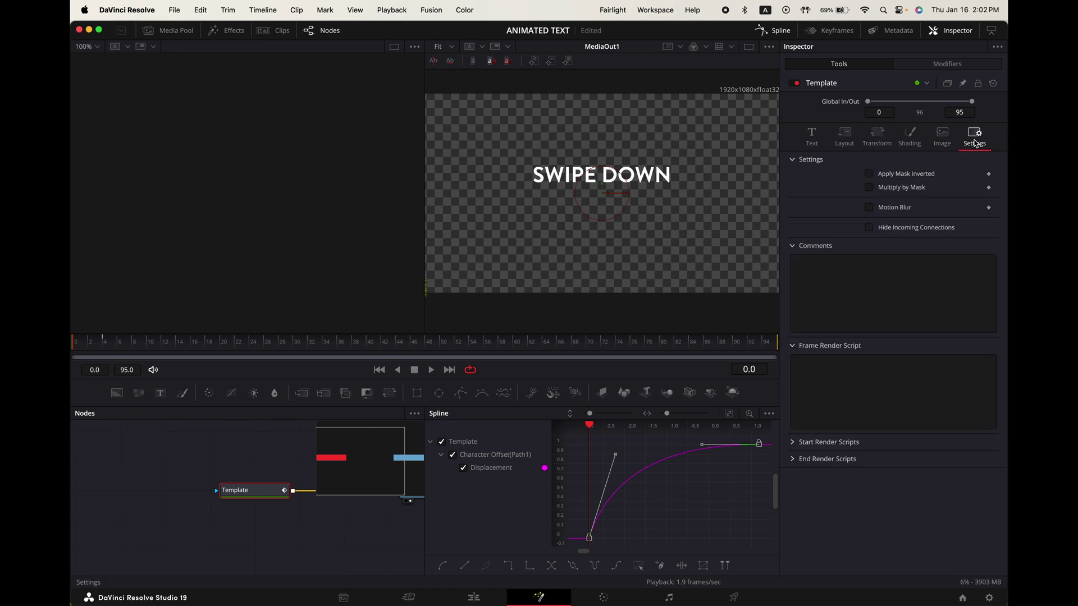
{"action": "left_click", "coordinate": [870, 207]}
{"action": "mouse_move", "coordinate": [901, 235]}
{"action": "left_mouse_down"}
{"action": "mouse_move", "coordinate": [936, 238]}
{"action": "mouse_move", "coordinate": [916, 238]}
{"action": "left_mouse_up"}
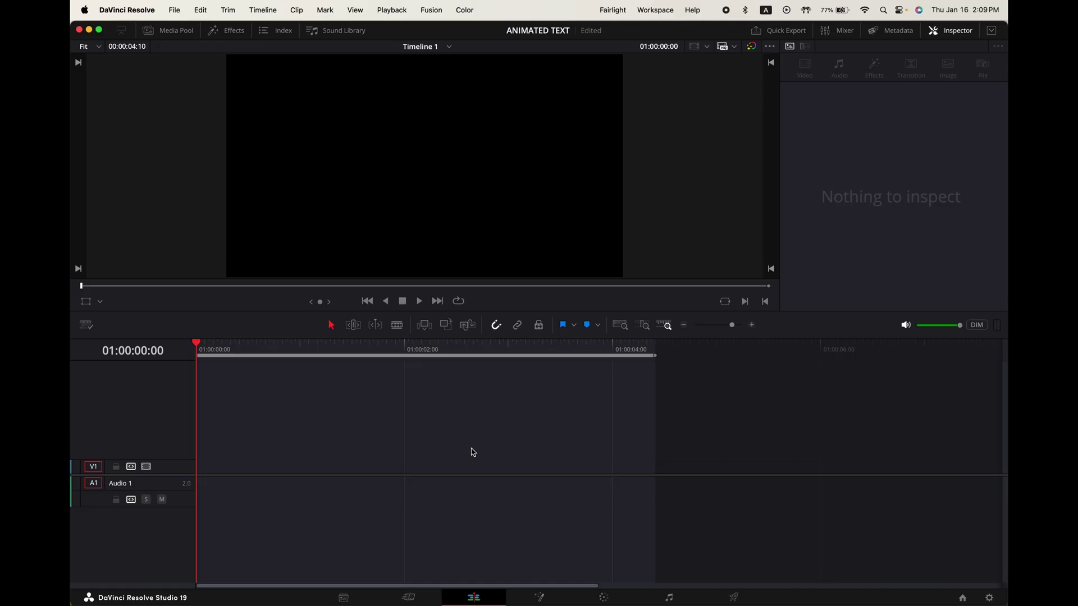
Place a Text+ title at the start of the empty timeline's video track 1 and open it in Fusion.
{"action": "left_click", "coordinate": [207, 33]}
{"action": "left_click", "coordinate": [195, 63]}
{"action": "type", "text": "text"}
{"action": "left_click_drag", "start_coordinate": [264, 130], "coordinate": [564, 469]}
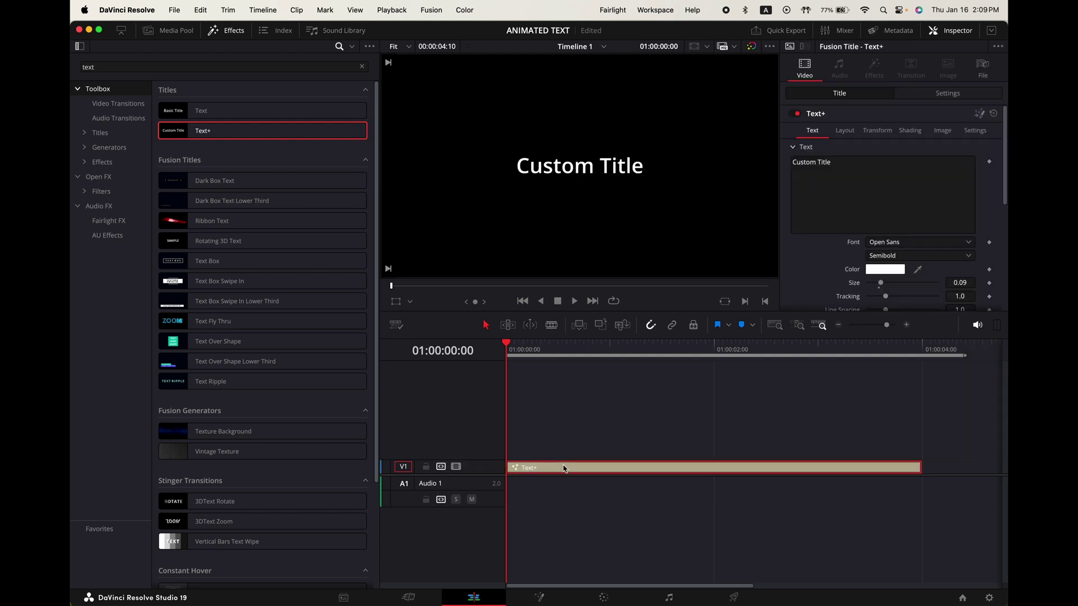
{"action": "left_click", "coordinate": [541, 597]}
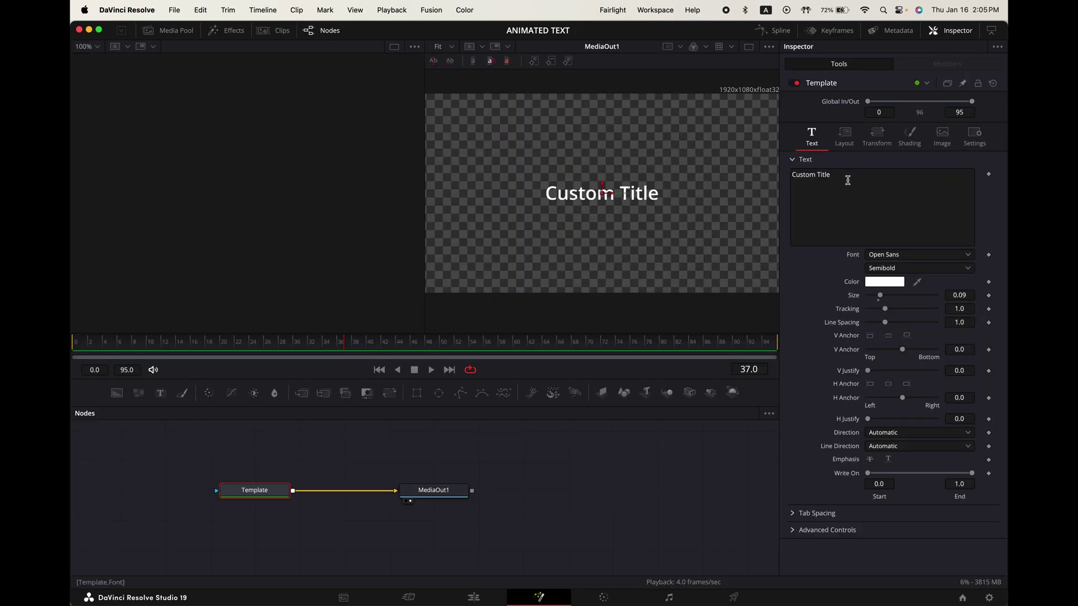
Set the title text to TEXT SCRAMBLE in HvDTrial Brandon Grotesque Bold with a size of about 0.13.
{"action": "triple_click", "coordinate": [848, 180]}
{"action": "type", "text": "TEXT SCRAMBLE"}
{"action": "left_click", "coordinate": [892, 268]}
{"action": "left_click", "coordinate": [885, 319]}
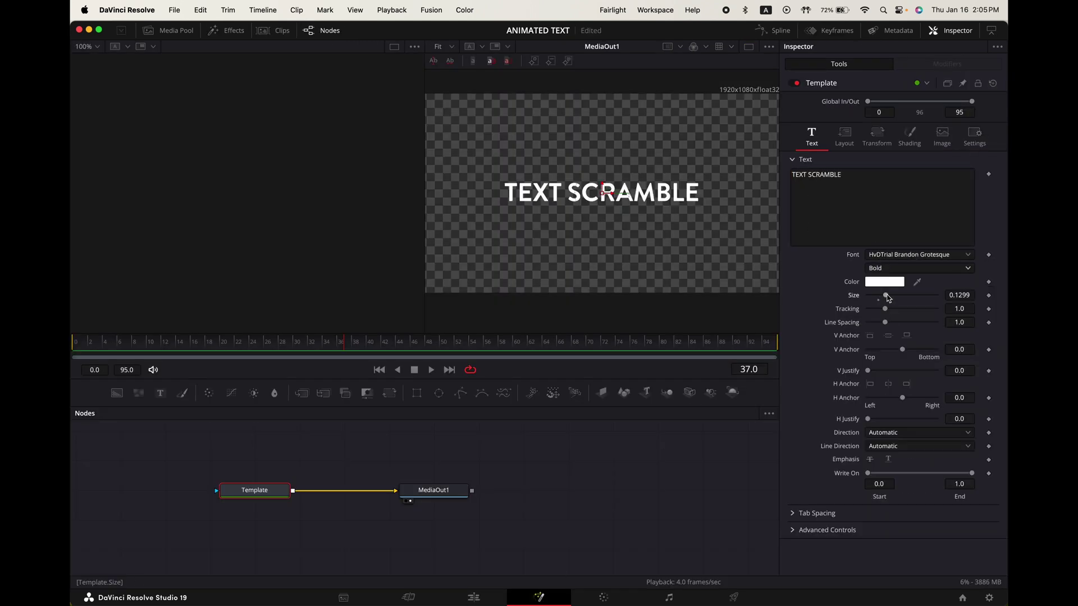
Apply the TextScramble modifier to the styled text and show its modifier controls.
{"action": "right_click", "coordinate": [826, 196]}
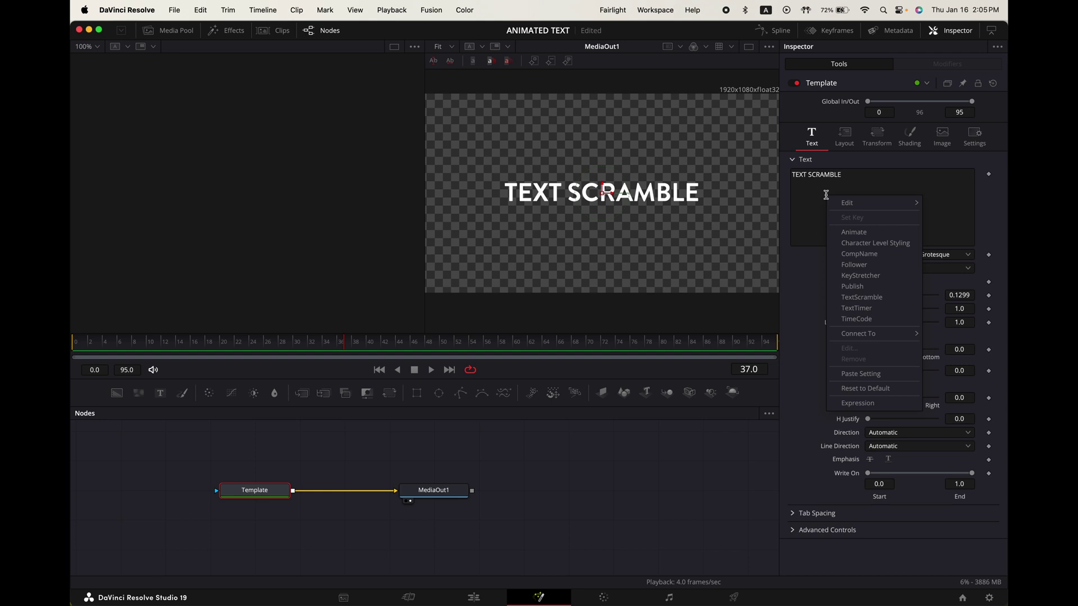
{"action": "left_click", "coordinate": [896, 299]}
{"action": "left_click", "coordinate": [921, 66]}
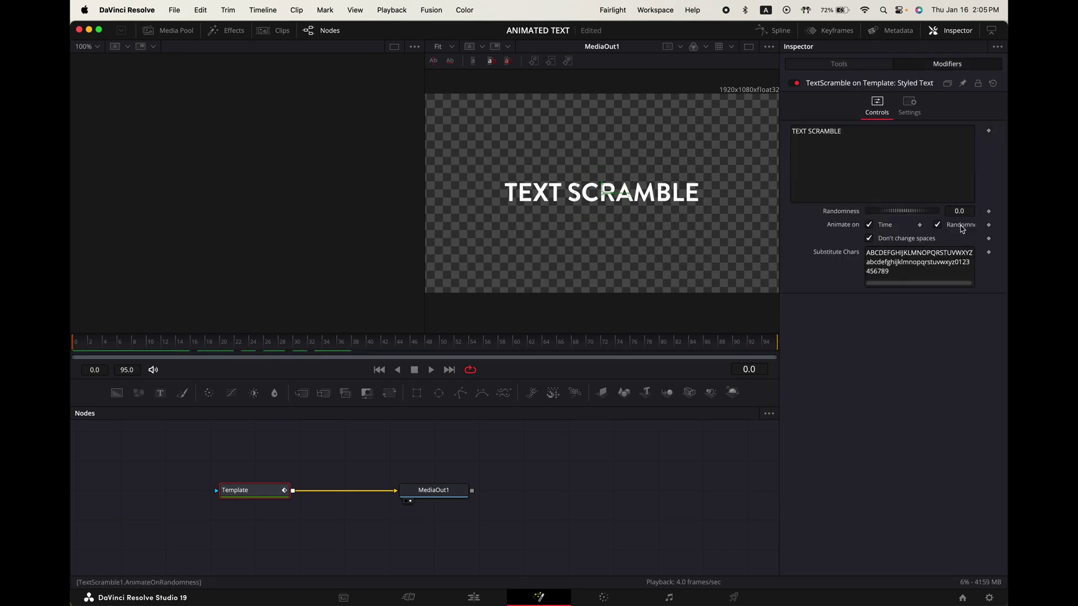
Keyframe Randomness at 1.21 on frame 0 and limit the substitute characters to the uppercase letters A to Z.
{"action": "left_click", "coordinate": [989, 212]}
{"action": "left_click_drag", "start_coordinate": [890, 212], "coordinate": [974, 238]}
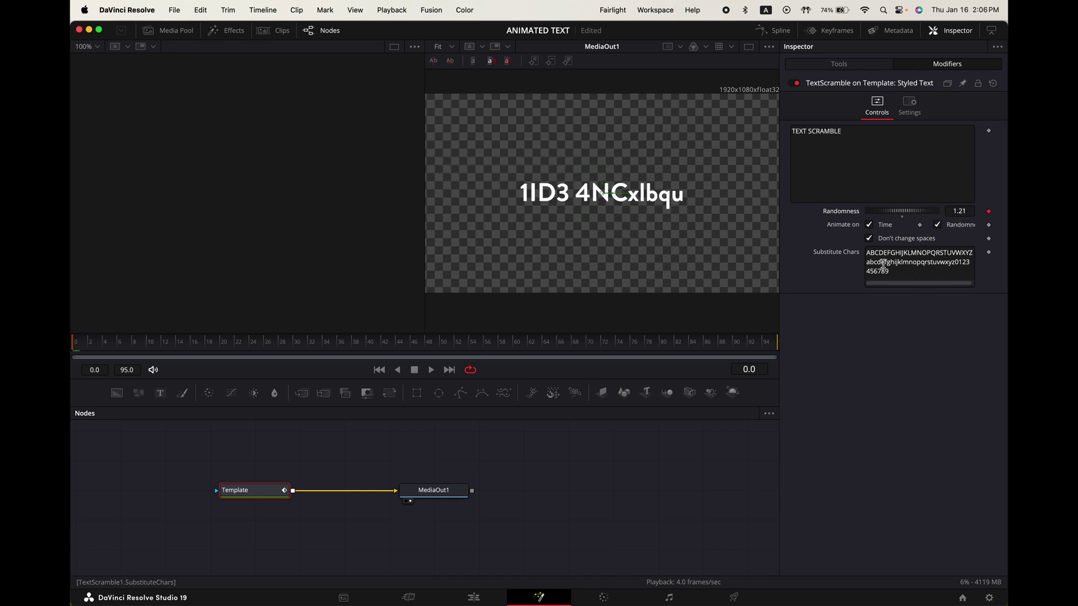
{"action": "left_click_drag", "start_coordinate": [966, 270], "coordinate": [897, 265]}
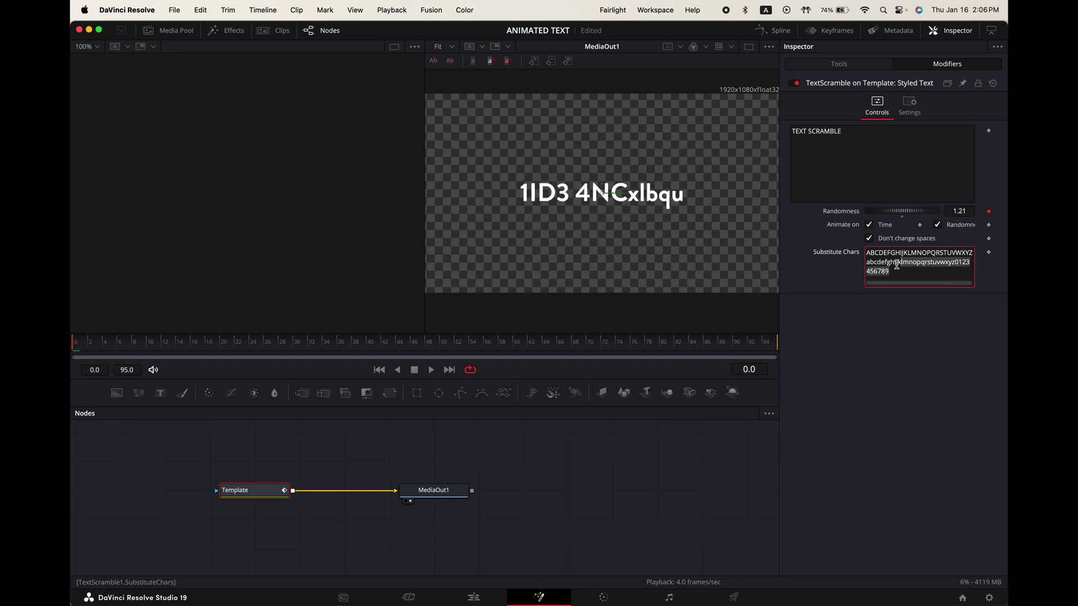
{"action": "key", "text": "BackSpace"}
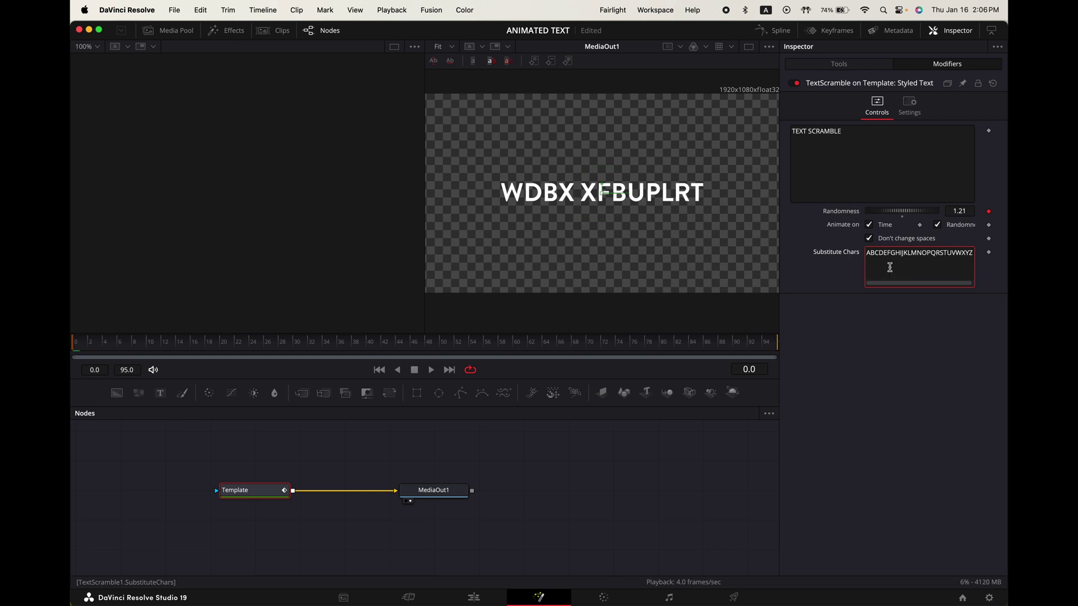
Keyframe Randomness at 0 around frame 24 and play the scramble animation from the start.
{"action": "left_click_drag", "start_coordinate": [200, 343], "coordinate": [252, 352]}
{"action": "double_click", "coordinate": [964, 209]}
{"action": "type", "text": "0"}
{"action": "key", "text": "Tab"}
{"action": "left_click", "coordinate": [74, 343]}
{"action": "left_click", "coordinate": [119, 473]}
{"action": "key", "text": "space"}
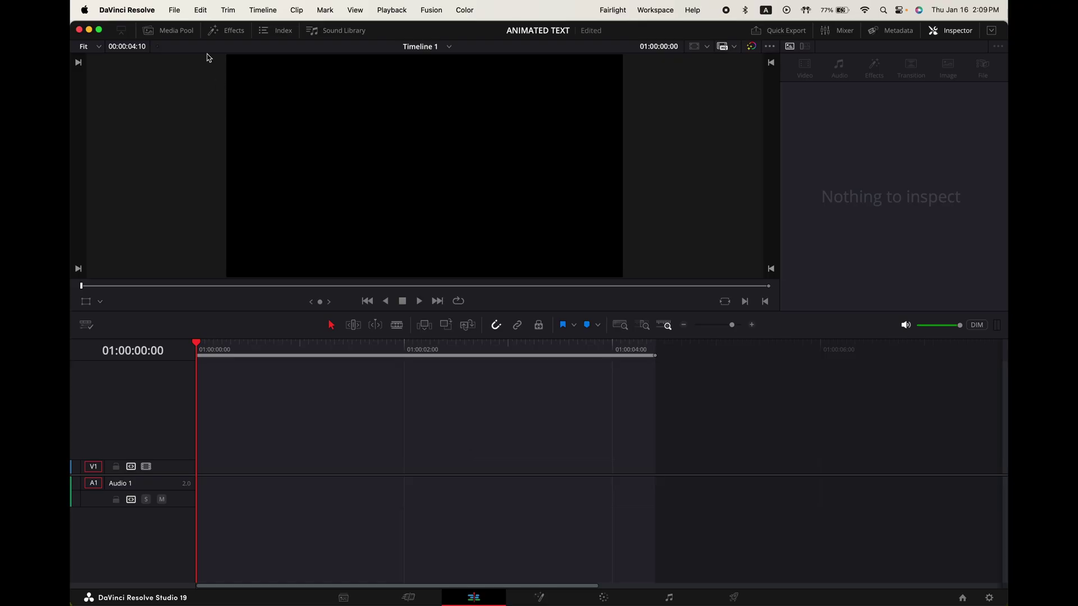
Search the effects for text and add a Text+ title at the start of video track 1.
{"action": "left_click", "coordinate": [213, 31]}
{"action": "key", "text": "super+f"}
{"action": "type", "text": "text"}
{"action": "left_click_drag", "start_coordinate": [202, 130], "coordinate": [564, 467]}
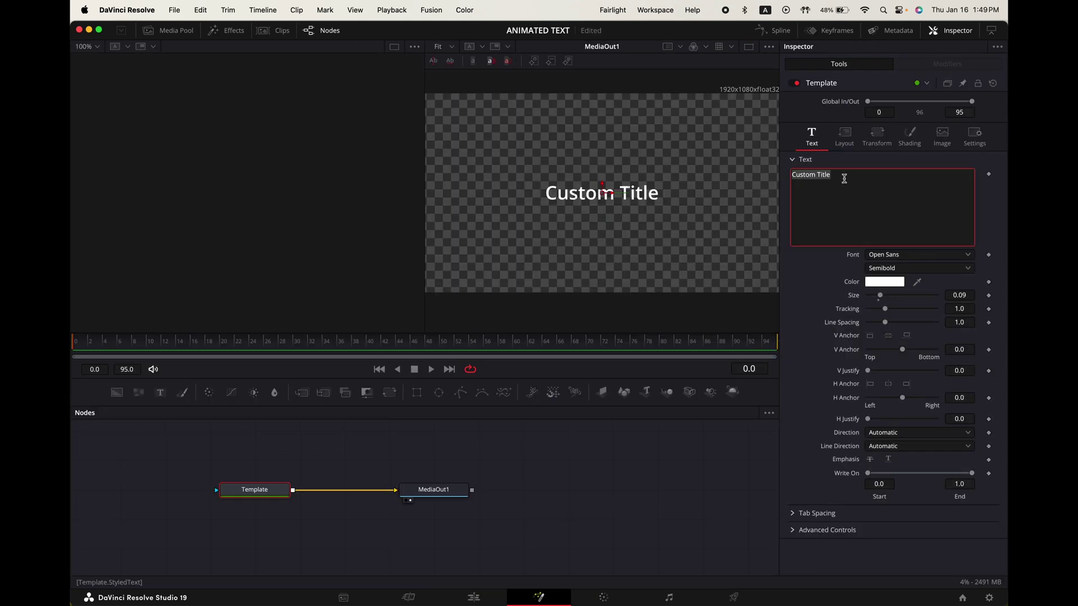
Set the title text to BOTTOM FADE REVEAL in HvDTrial Brandon Grotesque Bold with a size of about 0.097.
{"action": "type", "text": "BOTTOM FADE REVEAL"}
{"action": "left_click", "coordinate": [894, 255]}
{"action": "key", "text": "v"}
{"action": "key", "text": "Return"}
{"action": "left_click", "coordinate": [893, 268]}
{"action": "left_click", "coordinate": [892, 317]}
{"action": "left_click_drag", "start_coordinate": [956, 296], "coordinate": [960, 297]}
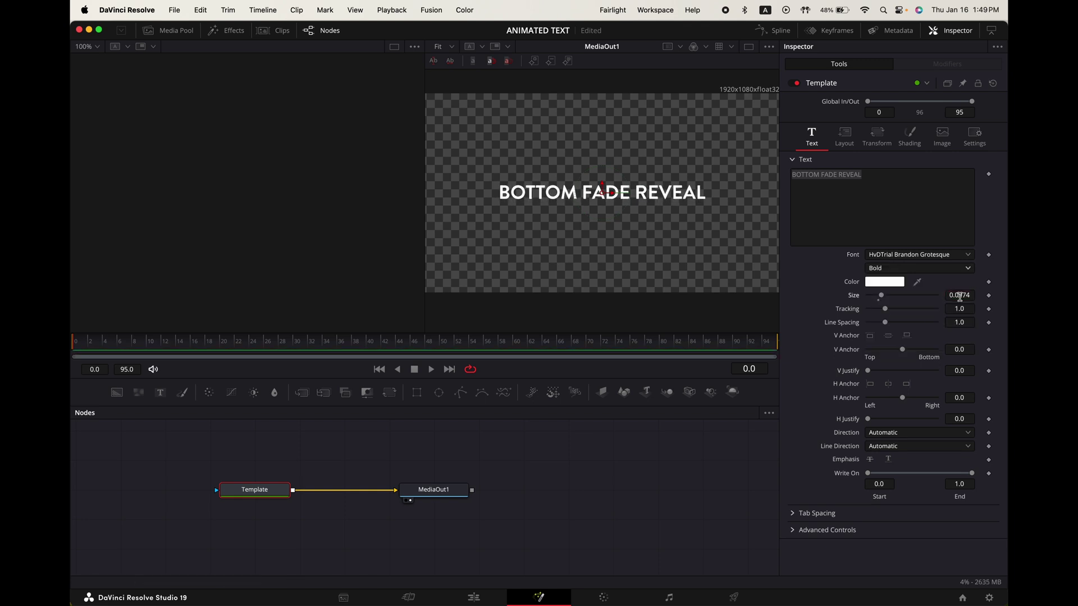
Add a rectangle mask to the text node, with a soft edge of 0.05 and Center Y at 0.158 below the title.
{"action": "left_click", "coordinate": [416, 394]}
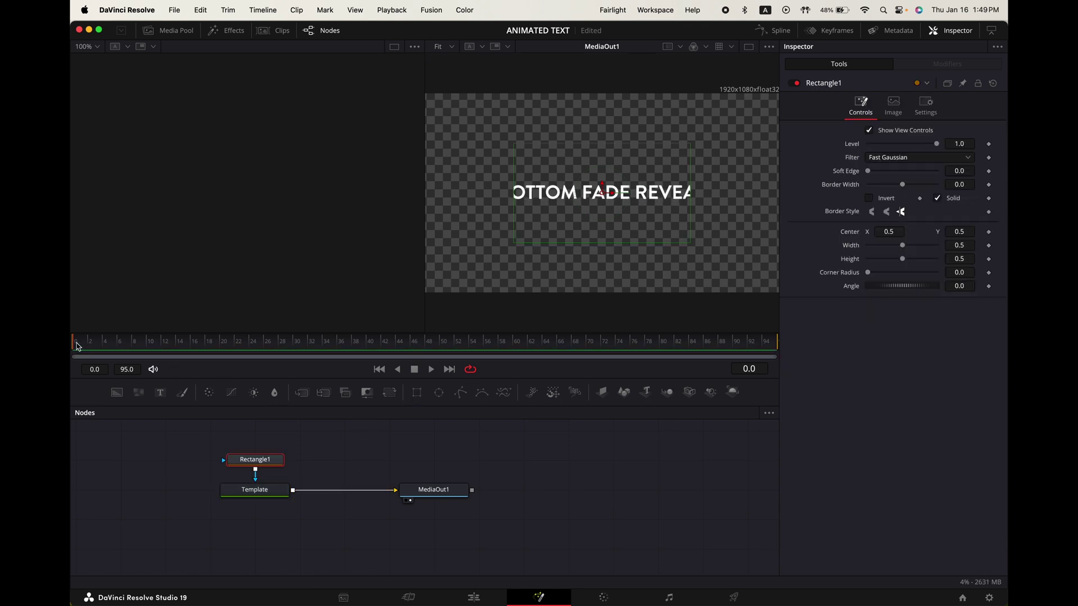
{"action": "mouse_move", "coordinate": [967, 231]}
{"action": "left_mouse_down"}
{"action": "mouse_move", "coordinate": [937, 232]}
{"action": "mouse_move", "coordinate": [970, 226]}
{"action": "left_mouse_up"}
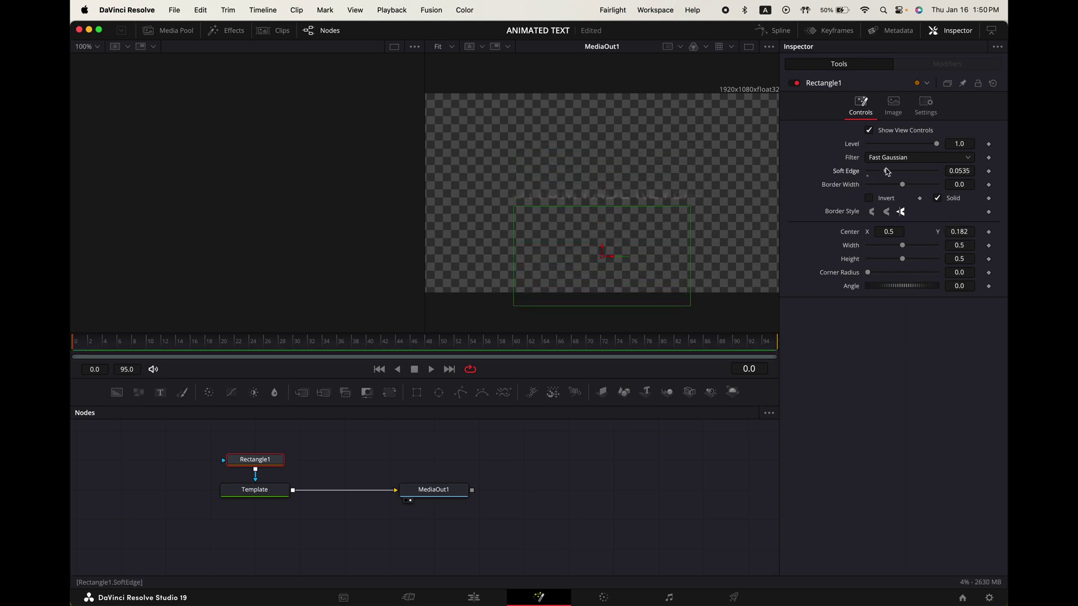
{"action": "left_click_drag", "start_coordinate": [962, 230], "coordinate": [955, 230]}
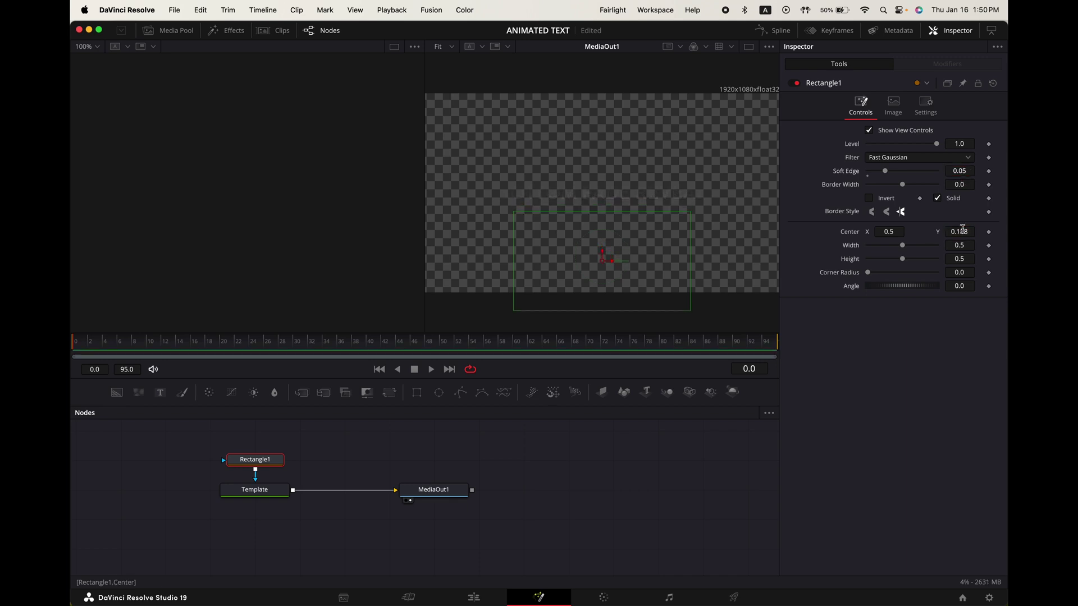
Keyframe the mask's Center Y from 0.158 at frame 0 to 0.305 at frame 24, widen it to 0.669, and preview the reveal.
{"action": "left_click", "coordinate": [989, 232]}
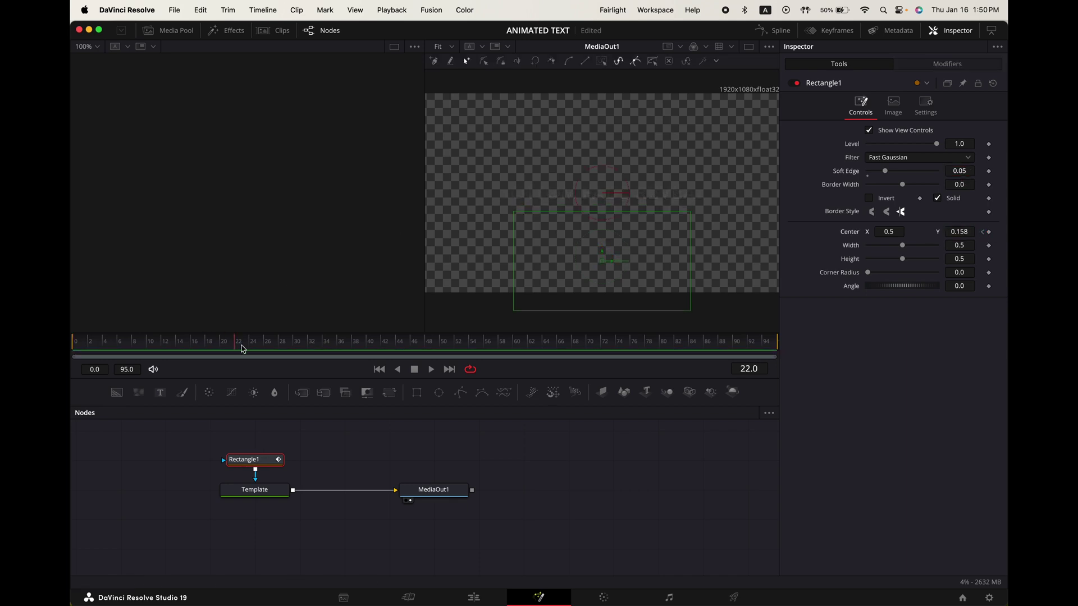
{"action": "left_click_drag", "start_coordinate": [959, 232], "coordinate": [916, 246]}
{"action": "left_click_drag", "start_coordinate": [236, 344], "coordinate": [73, 344]}
{"action": "key", "text": "space"}
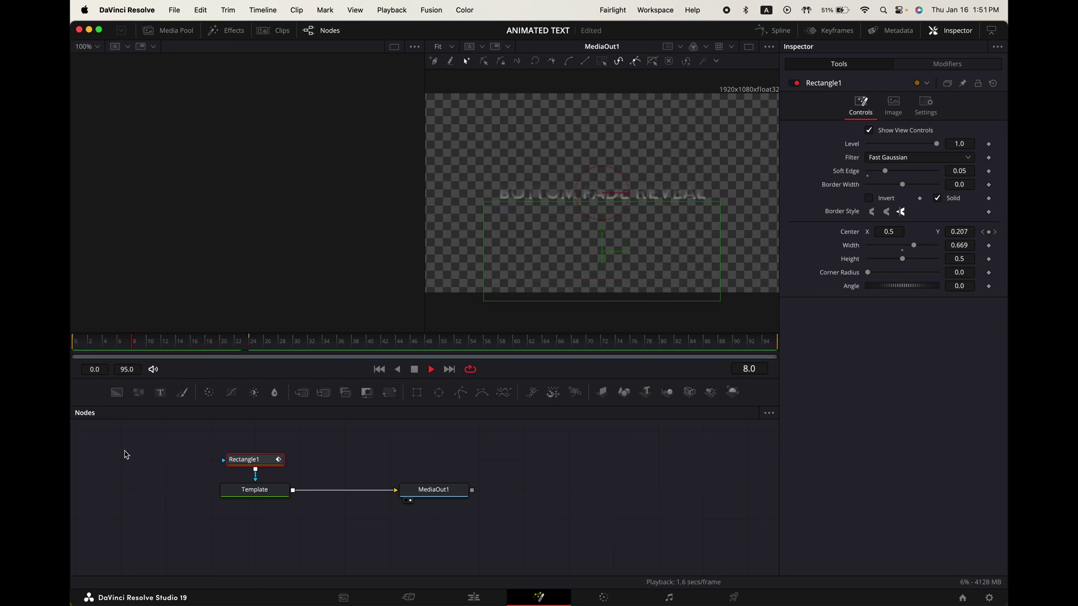
{"action": "key", "text": "space"}
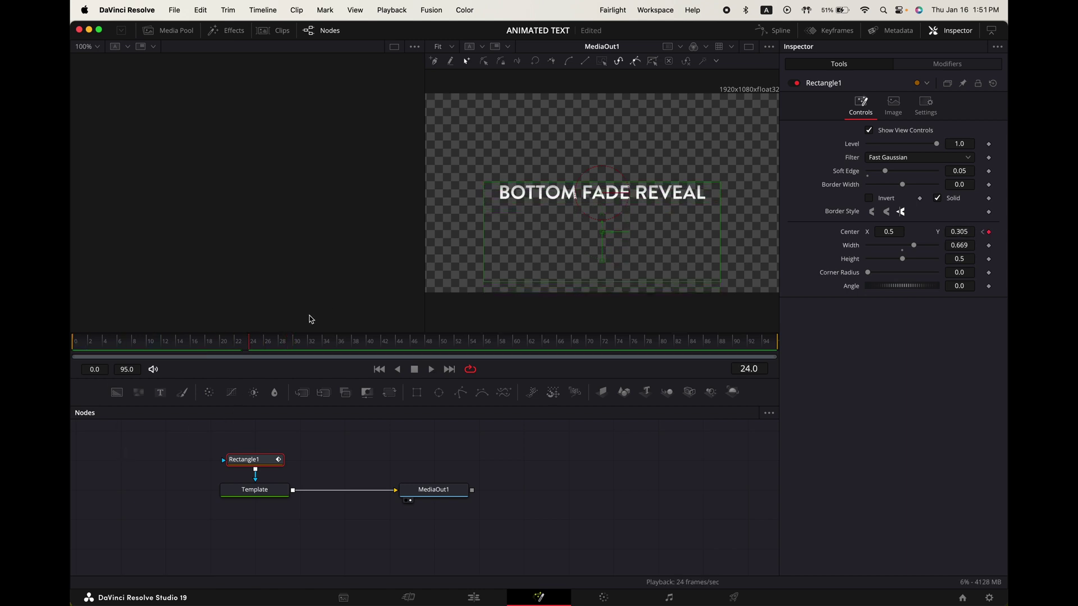
Ease the mask's Center displacement curve in the spline editor by extending the end keyframe's handle, and play it back.
{"action": "left_click", "coordinate": [766, 31]}
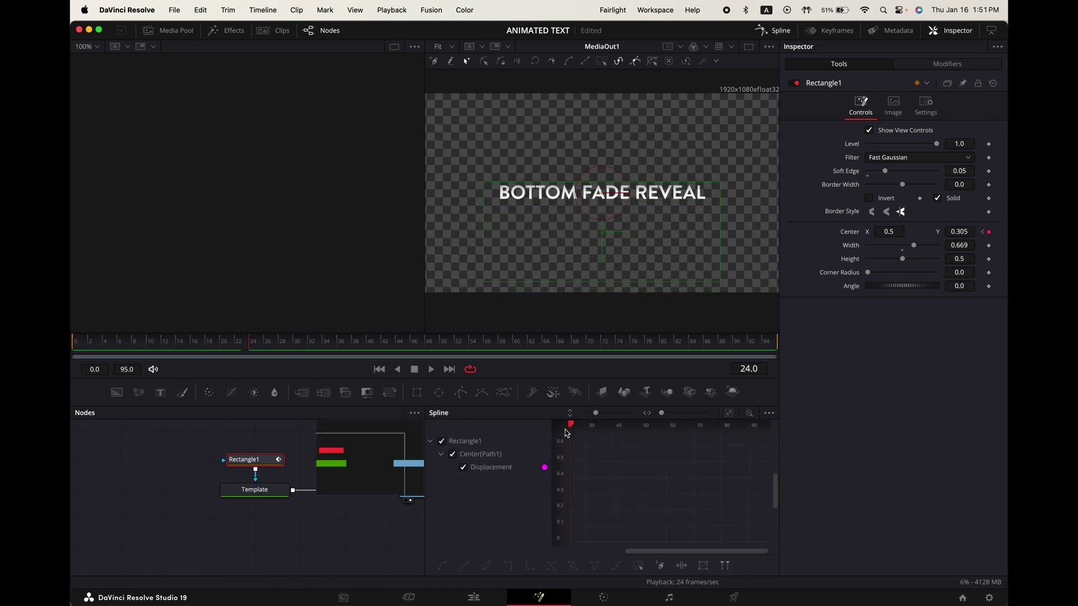
{"action": "left_click", "coordinate": [729, 416]}
{"action": "left_click_drag", "start_coordinate": [770, 434], "coordinate": [574, 550]}
{"action": "left_click_drag", "start_coordinate": [695, 450], "coordinate": [596, 450]}
{"action": "key", "text": "space"}
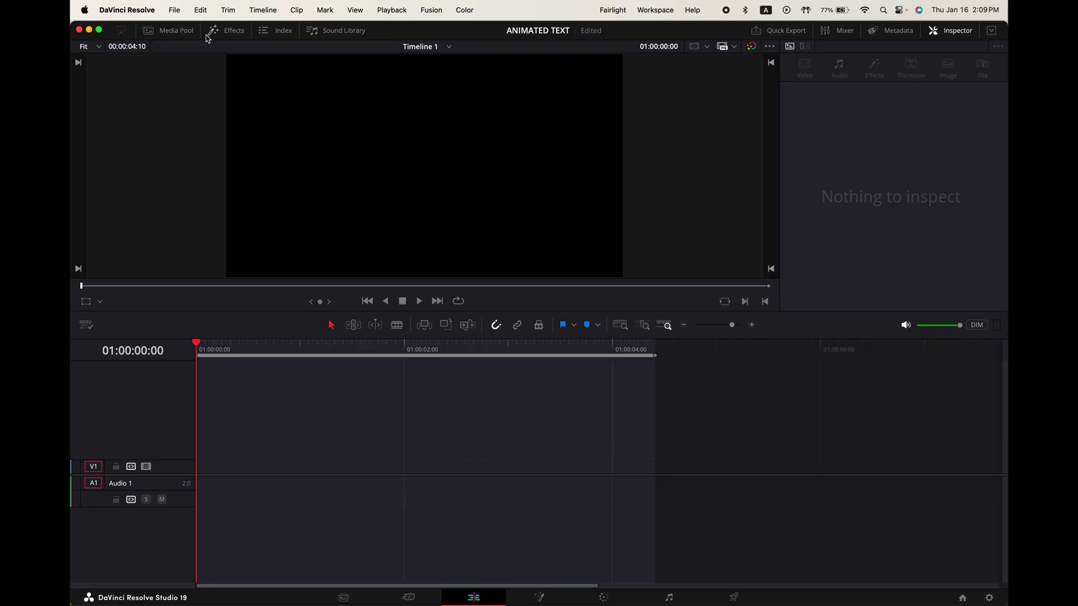
Find the Text+ title in the effects and add it at the start of video track 1.
{"action": "left_click", "coordinate": [208, 35]}
{"action": "left_click", "coordinate": [196, 63]}
{"action": "type", "text": "text"}
{"action": "left_click_drag", "start_coordinate": [218, 129], "coordinate": [564, 469]}
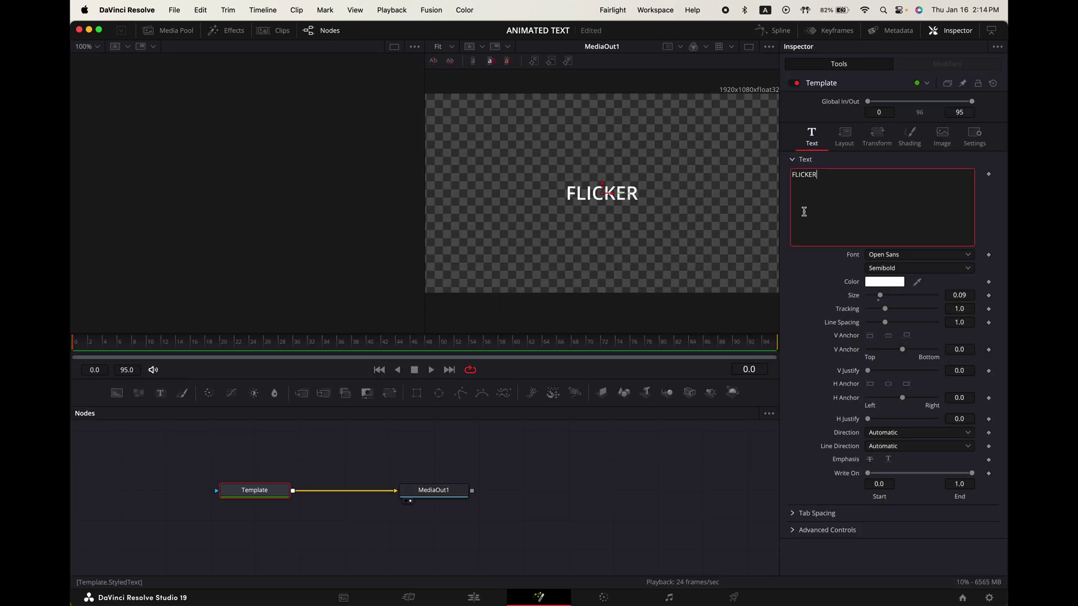
Complete the title text as FLICKER TEXT, give it a bold font style, and enlarge it.
{"action": "type", "text": "TEXT"}
{"action": "left_click", "coordinate": [917, 268]}
{"action": "left_click", "coordinate": [894, 313]}
{"action": "left_click_drag", "start_coordinate": [880, 296], "coordinate": [886, 296]}
Keyframe the white solid fill's Enabled state from frame 0, alternating it off and on every two frames to make the text flicker.
{"action": "left_click", "coordinate": [909, 137]}
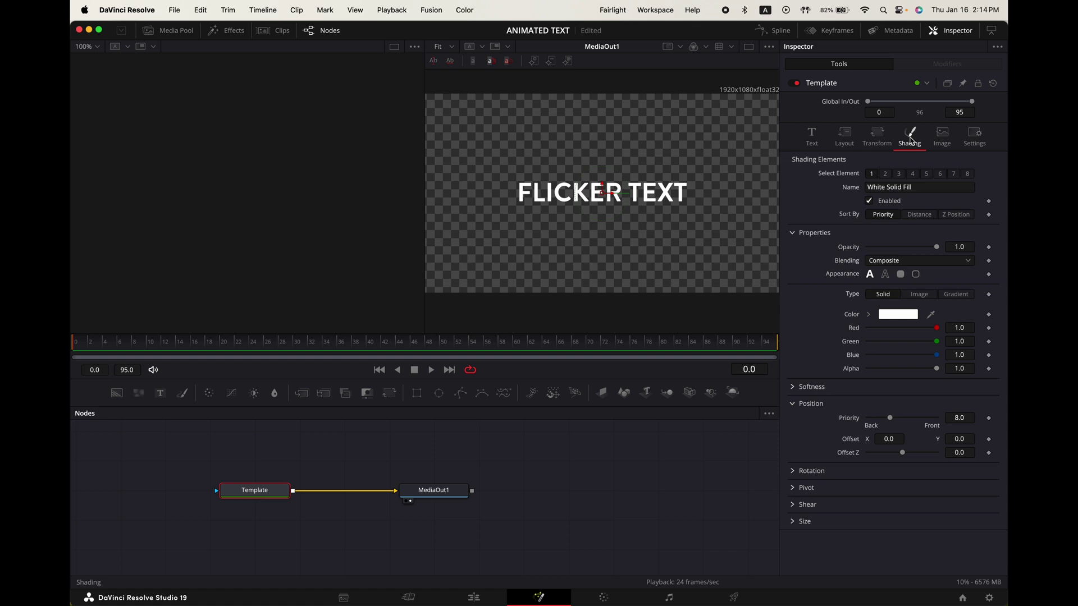
{"action": "left_click", "coordinate": [988, 201]}
{"action": "left_click", "coordinate": [869, 201]}
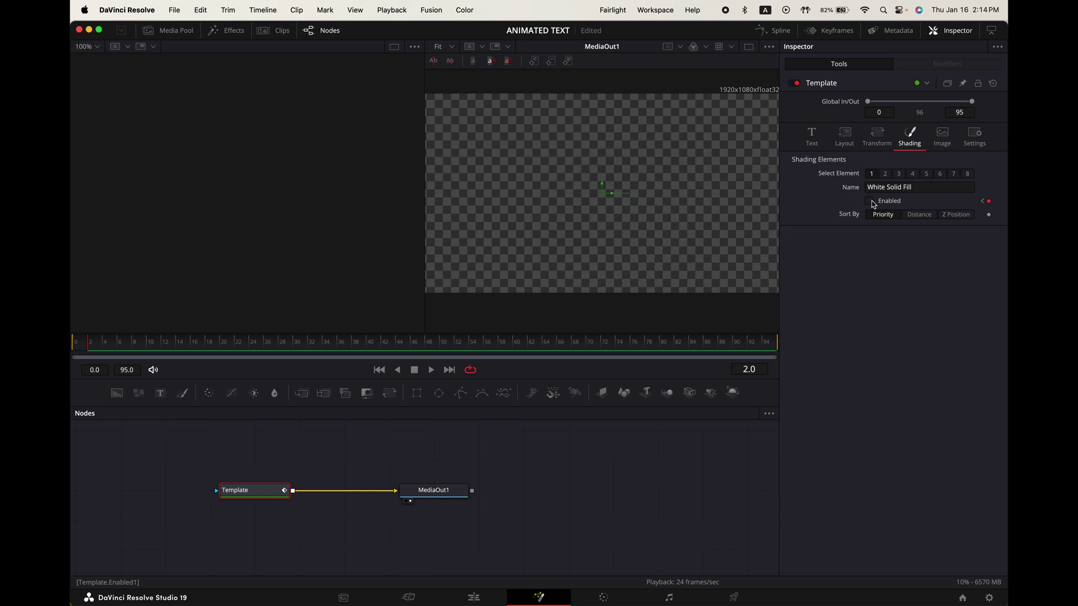
{"action": "key", "text": "Right"}
{"action": "left_click", "coordinate": [869, 202]}
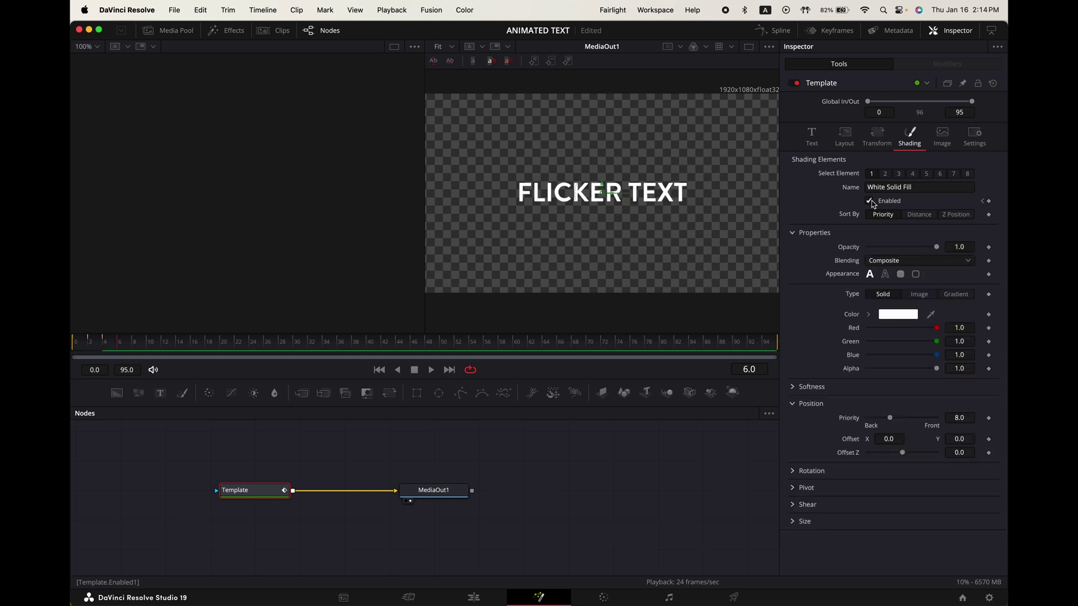
{"action": "left_click", "coordinate": [871, 202]}
{"action": "key", "text": "Right"}
{"action": "left_click", "coordinate": [869, 201]}
{"action": "key", "text": "Right"}
{"action": "left_click", "coordinate": [869, 202]}
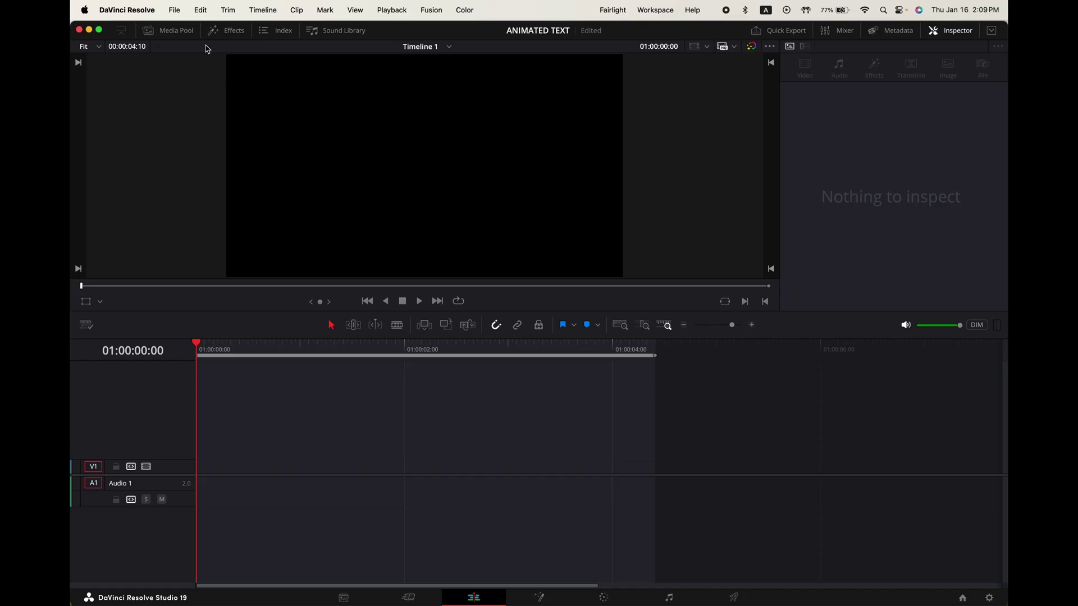
Find the Text+ title in the effects and place it at the start of video track 1.
{"action": "left_click", "coordinate": [216, 31]}
{"action": "left_click", "coordinate": [199, 67]}
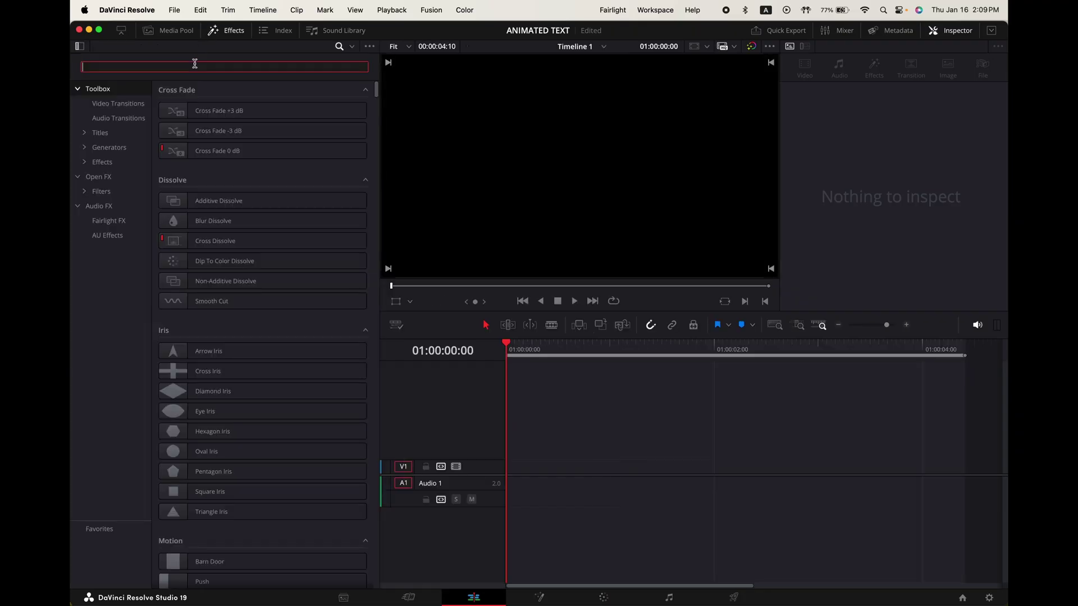
{"action": "type", "text": "text"}
{"action": "left_click_drag", "start_coordinate": [214, 130], "coordinate": [564, 468]}
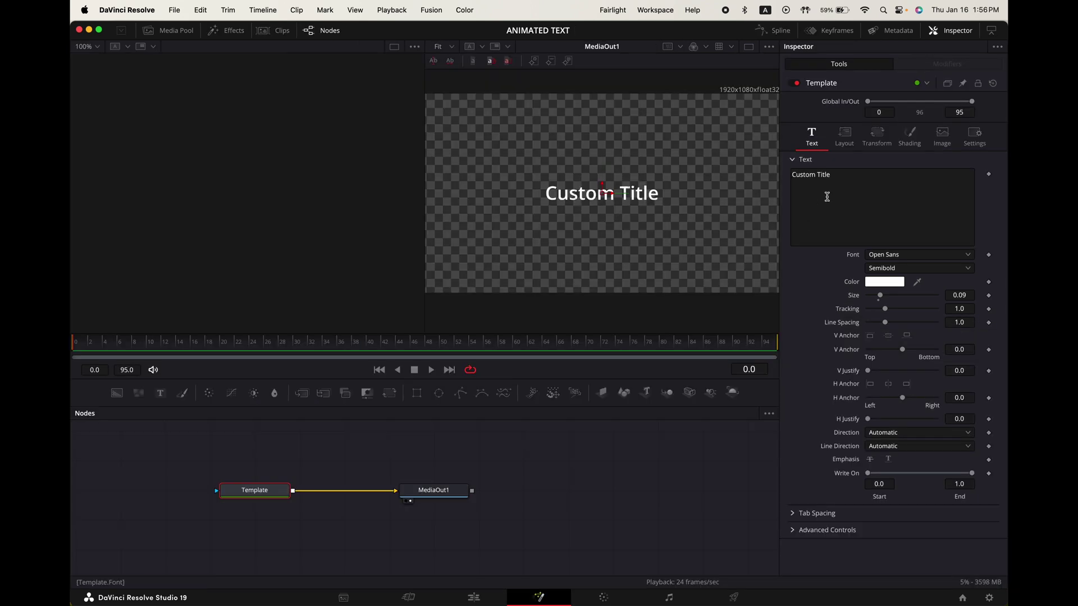
Replace the title text with POP IN, set it in HvDTrial Brandon Grotesque with a bold style, and enlarge it.
{"action": "left_click_drag", "start_coordinate": [842, 176], "coordinate": [793, 176]}
{"action": "type", "text": "POP IN"}
{"action": "left_click", "coordinate": [880, 256]}
{"action": "left_click", "coordinate": [878, 258]}
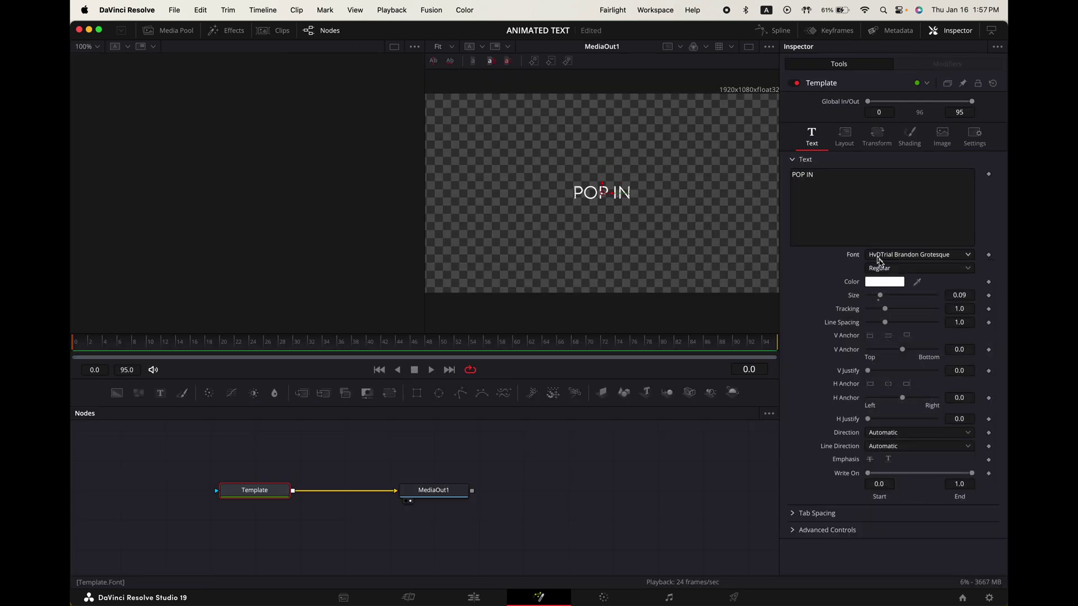
{"action": "left_click", "coordinate": [880, 268]}
{"action": "left_click", "coordinate": [887, 307]}
{"action": "left_click_drag", "start_coordinate": [878, 295], "coordinate": [889, 295]}
Keyframe the characters' Offset Z from 0.2 at frame 0 to 0 at frame 4, and play the animation from the start.
{"action": "left_click", "coordinate": [878, 136]}
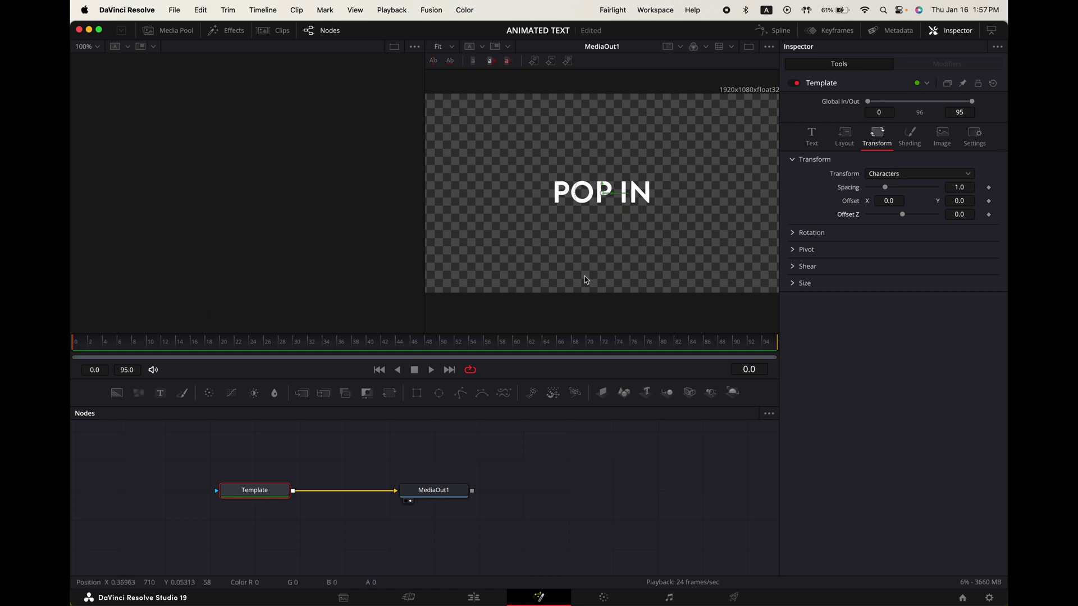
{"action": "left_click", "coordinate": [989, 215]}
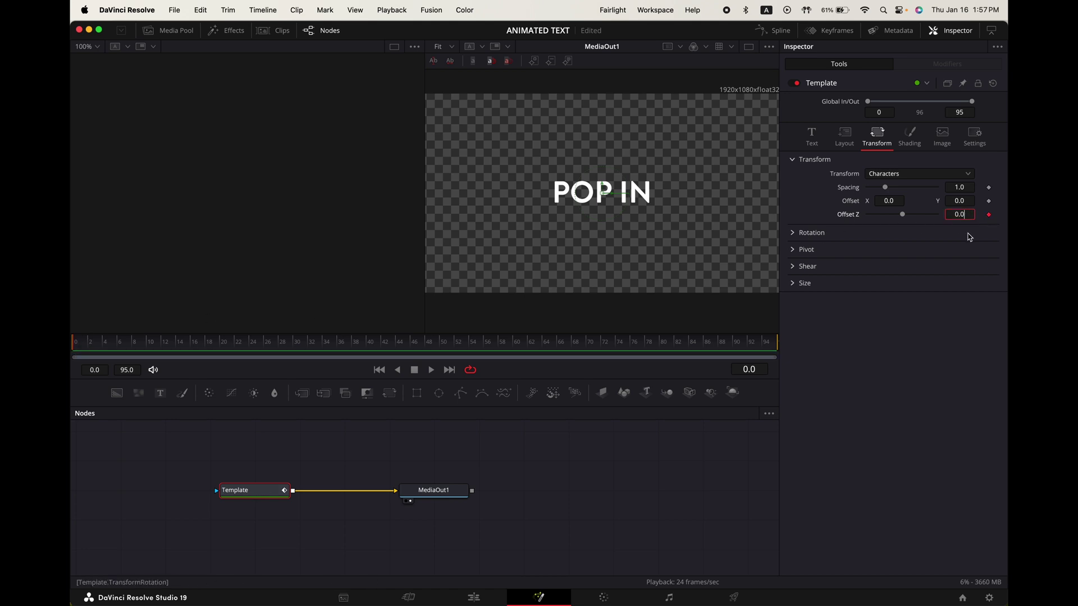
{"action": "type", "text": "2"}
{"action": "key", "text": "Return"}
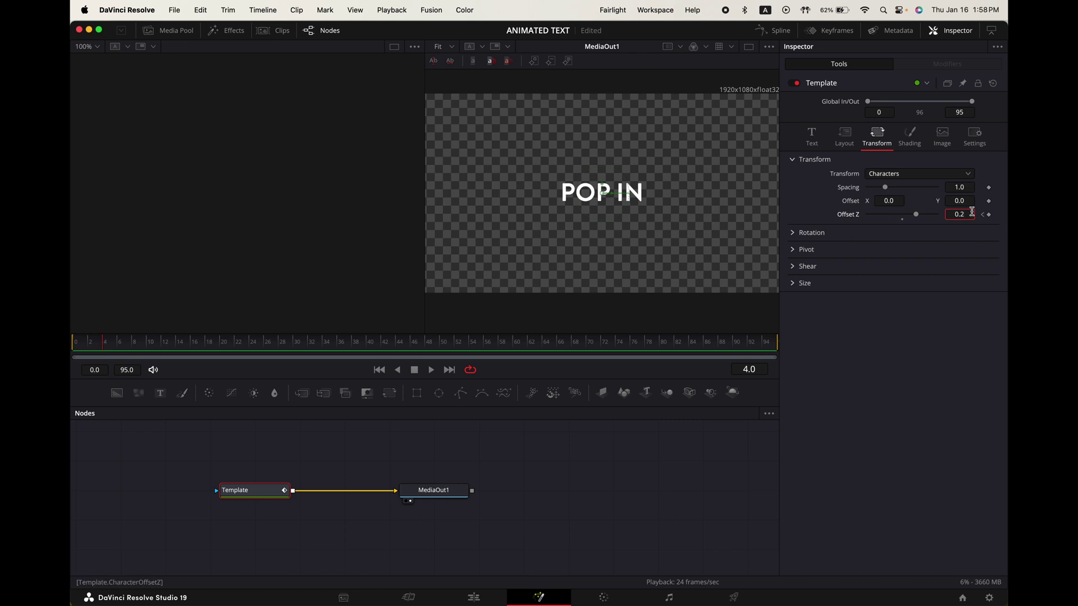
{"action": "type", "text": "0"}
{"action": "key", "text": "Tab"}
{"action": "left_click_drag", "start_coordinate": [102, 343], "coordinate": [75, 345]}
{"action": "key", "text": "space"}
{"action": "key", "text": "space"}
Show the Character Offset Z curve in the spline editor, fit it to view, and smooth both keyframes.
{"action": "left_click", "coordinate": [766, 33]}
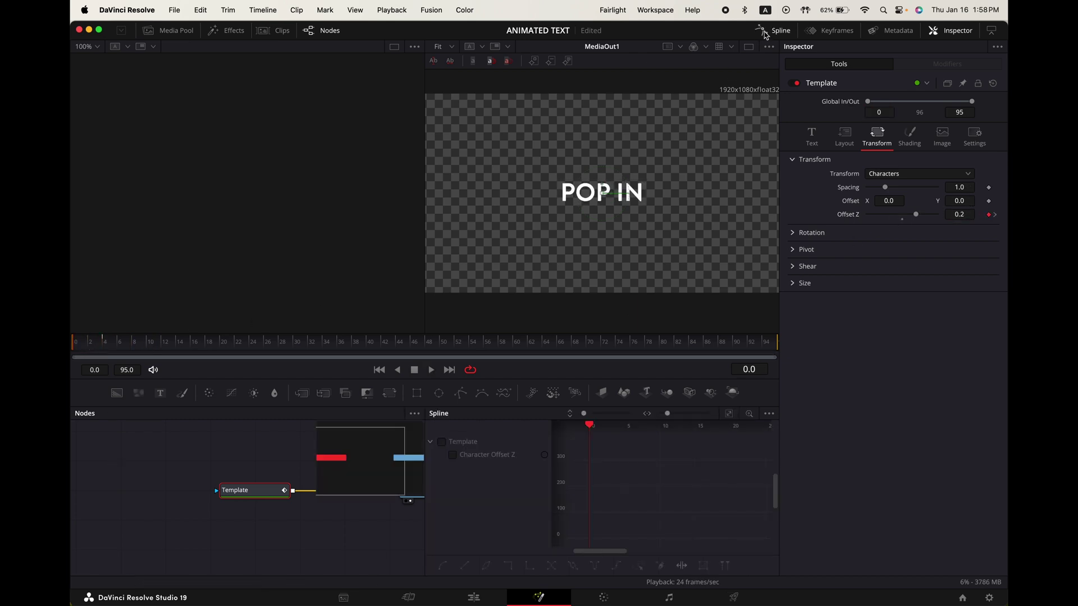
{"action": "left_click", "coordinate": [442, 442]}
{"action": "left_click", "coordinate": [730, 413]}
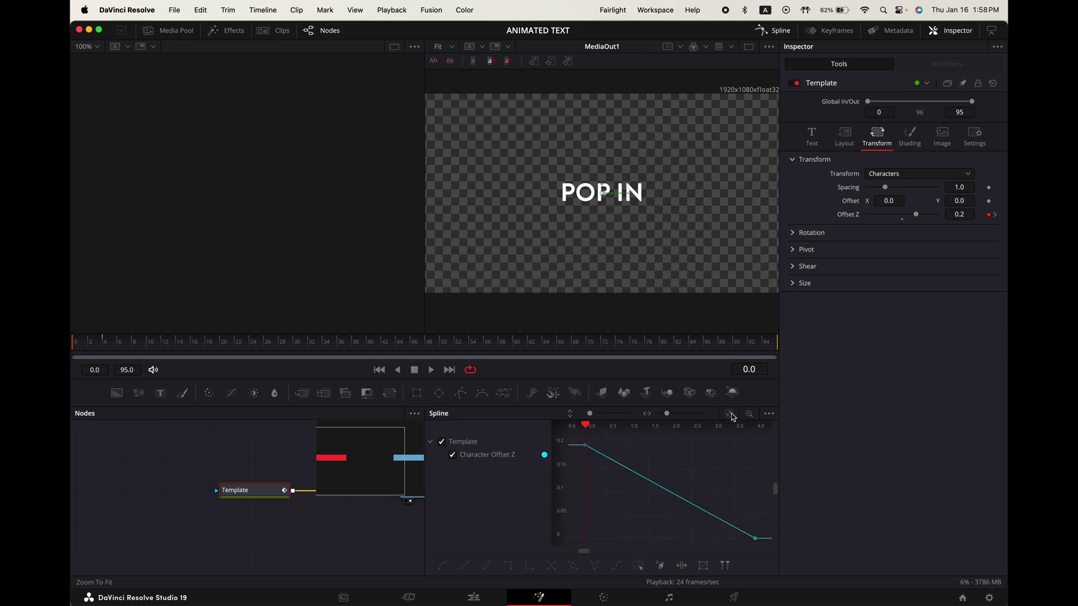
{"action": "left_click_drag", "start_coordinate": [576, 439], "coordinate": [764, 549]}
{"action": "key", "text": "shift+s"}
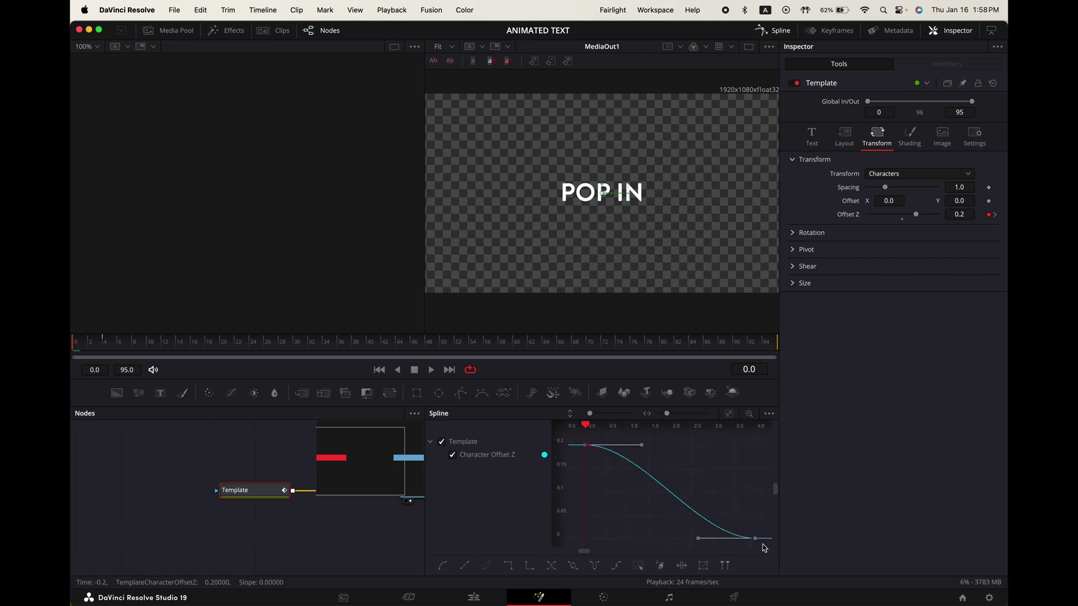
Bend the Character Offset Z curve with its keyframe handles so it overshoots above the start value and below the end value.
{"action": "left_click_drag", "start_coordinate": [590, 414], "coordinate": [586, 414]}
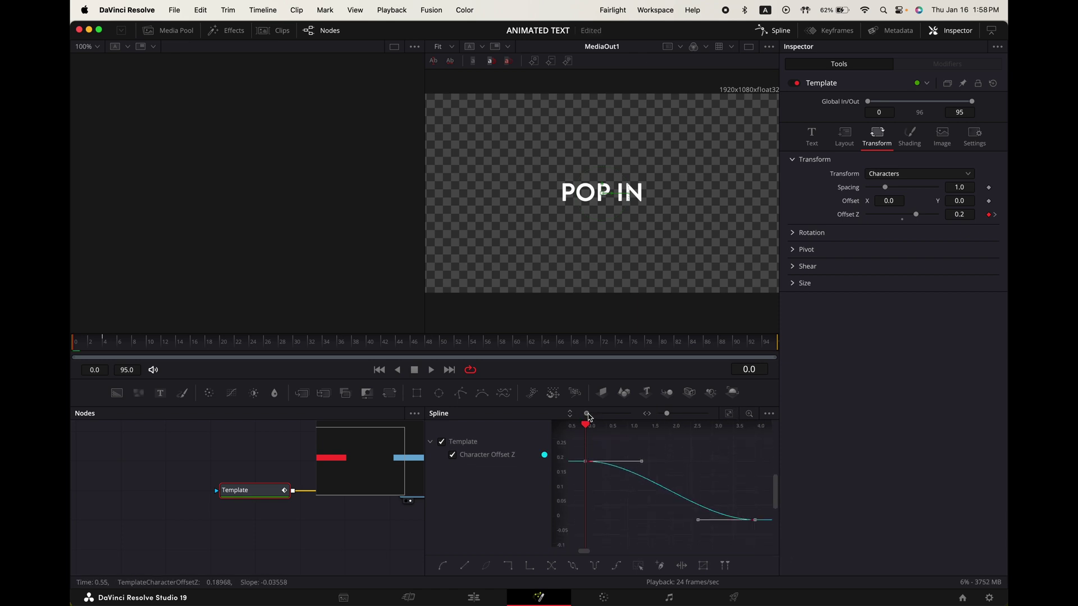
{"action": "left_click_drag", "start_coordinate": [641, 464], "coordinate": [663, 523]}
{"action": "left_click", "coordinate": [729, 414]}
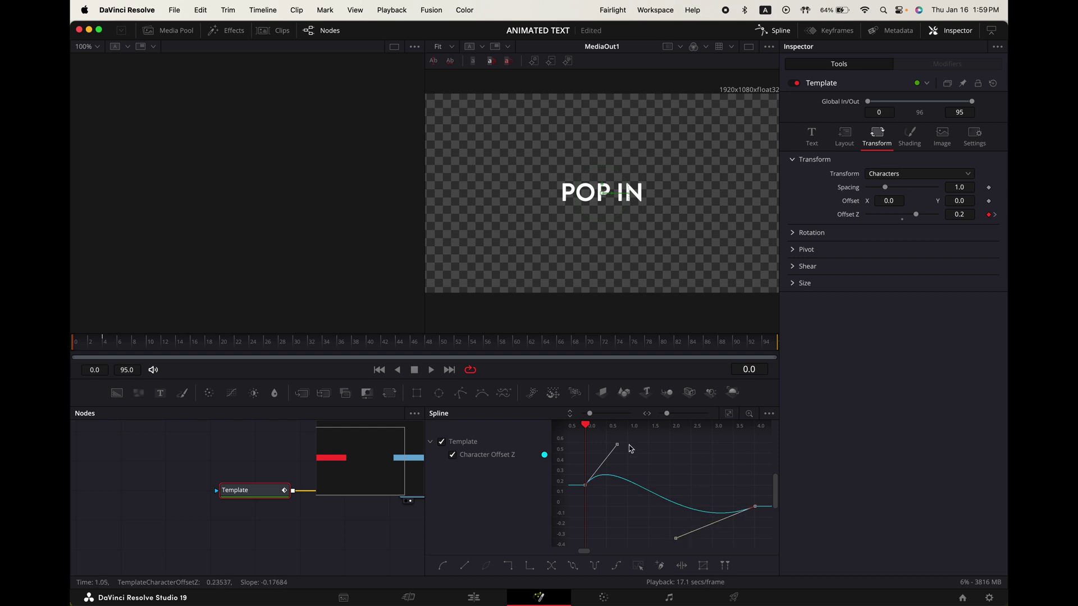
Enable motion blur on the POP IN title and raise its shutter angle.
{"action": "left_click", "coordinate": [975, 136]}
{"action": "left_click", "coordinate": [870, 208]}
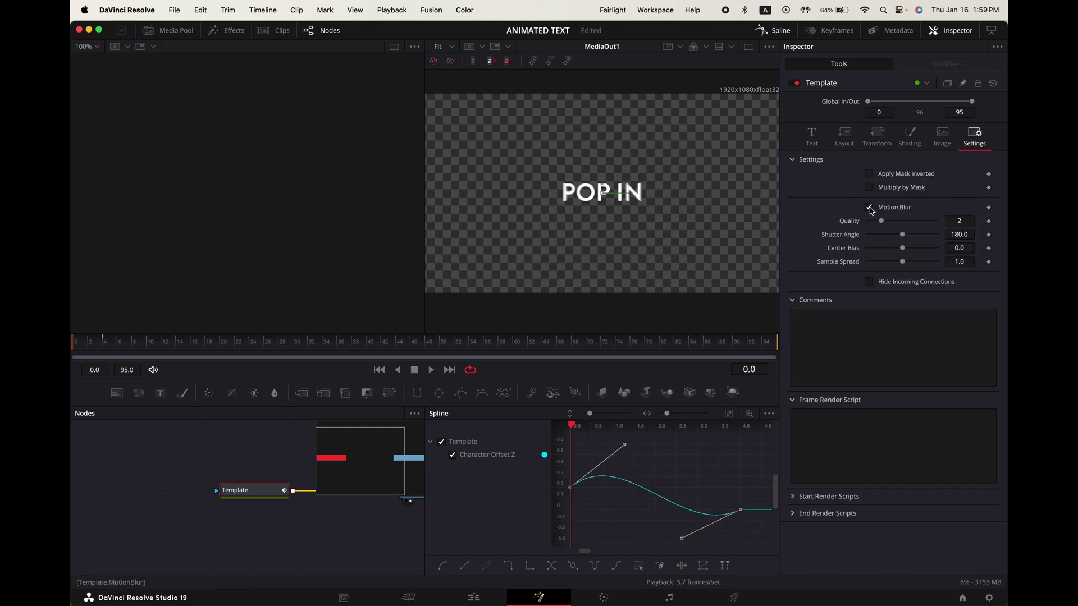
{"action": "left_click_drag", "start_coordinate": [902, 234], "coordinate": [924, 234]}
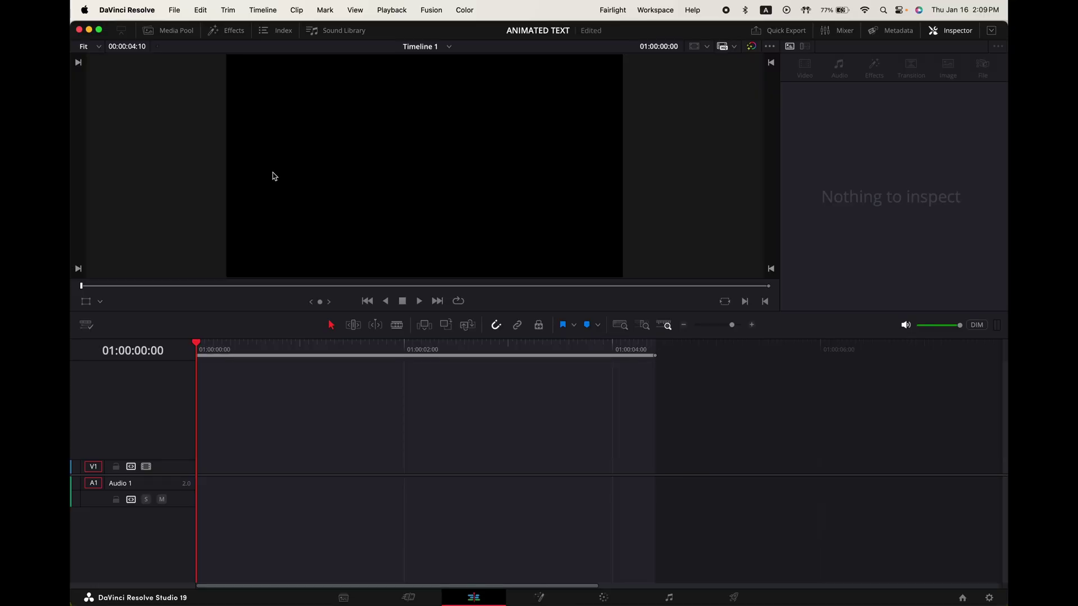
Add a Text+ title at the start of the empty video track 1 and open the clip in Fusion.
{"action": "left_click", "coordinate": [213, 32]}
{"action": "key", "text": "super+f"}
{"action": "type", "text": "text"}
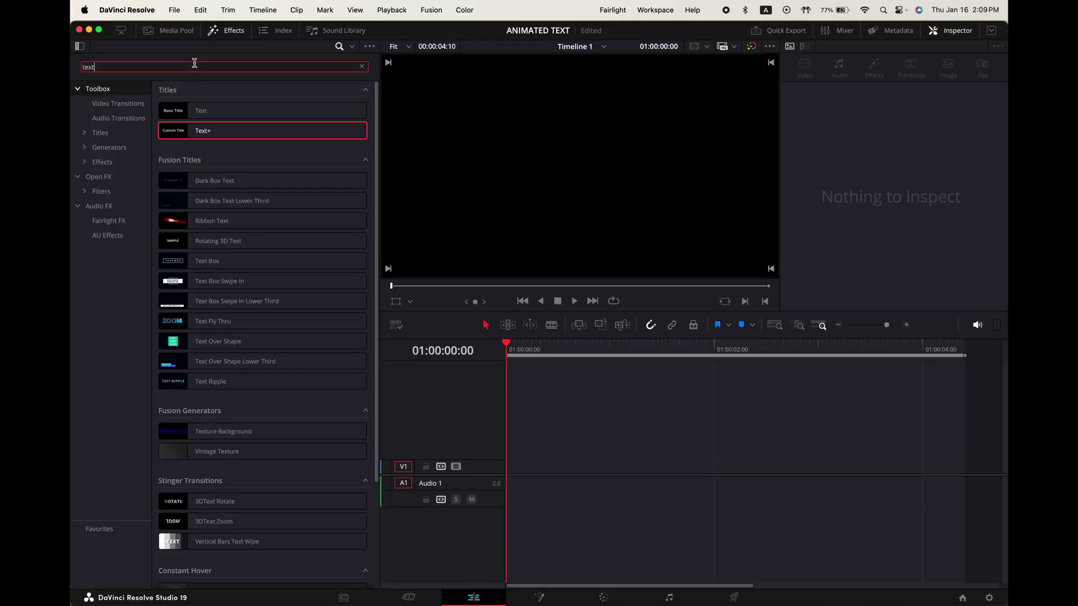
{"action": "left_click_drag", "start_coordinate": [203, 130], "coordinate": [558, 471]}
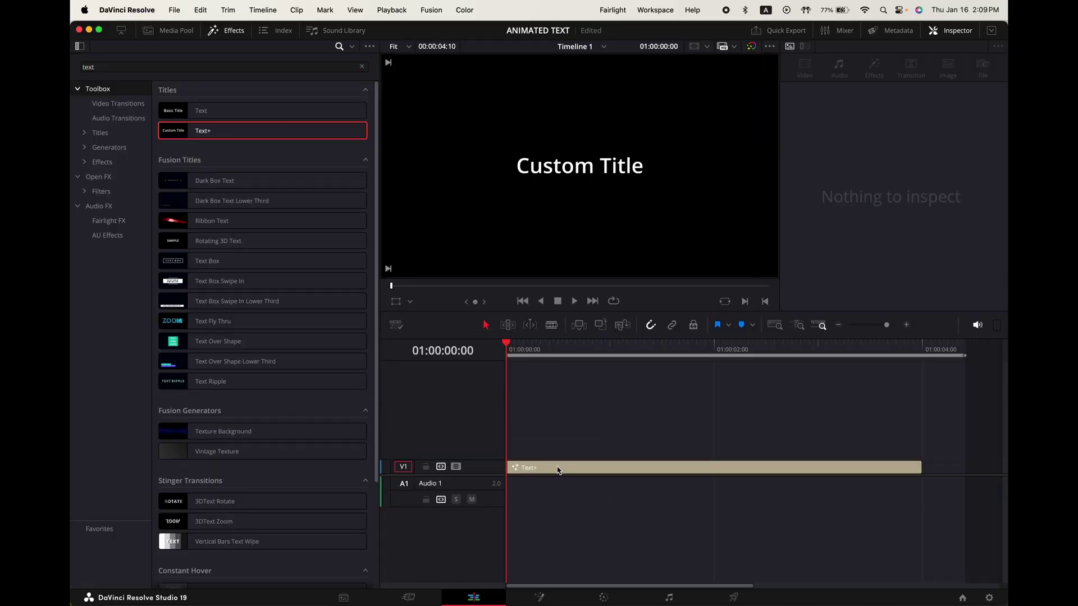
{"action": "left_click", "coordinate": [559, 471]}
{"action": "left_click", "coordinate": [541, 598]}
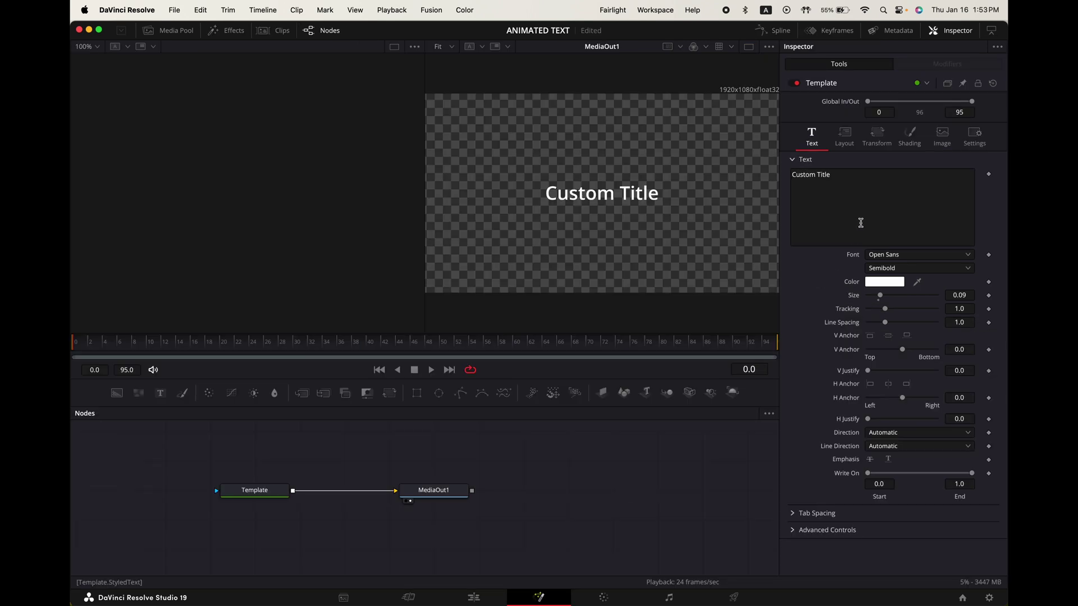
Change the title text to LINE SPIN HORIZONTAL, give it a bold sans-serif font, and enlarge it slightly.
{"action": "left_click_drag", "start_coordinate": [858, 179], "coordinate": [792, 181]}
{"action": "type", "text": "LINE SPIN HORIZONTAL"}
{"action": "left_click", "coordinate": [893, 256]}
{"action": "left_click", "coordinate": [893, 259]}
{"action": "left_click_drag", "start_coordinate": [880, 296], "coordinate": [881, 296]}
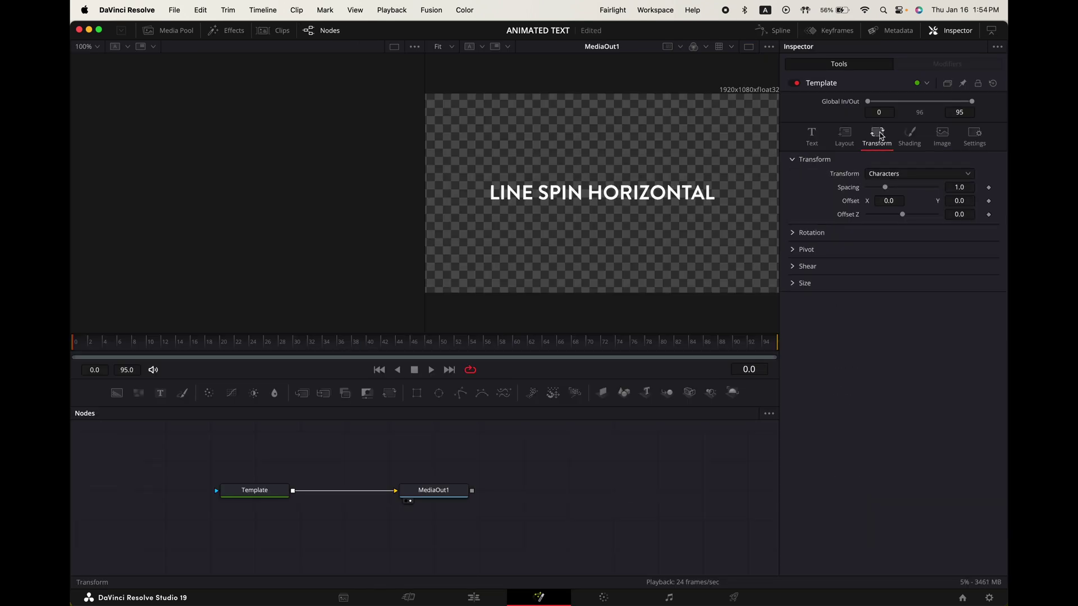
Set the title's transform to Lines, keyframe its Y rotation from 0 at frame 0 to 360 at frame 24, and play it back.
{"action": "left_click", "coordinate": [909, 175]}
{"action": "left_click", "coordinate": [913, 214]}
{"action": "left_click", "coordinate": [793, 233]}
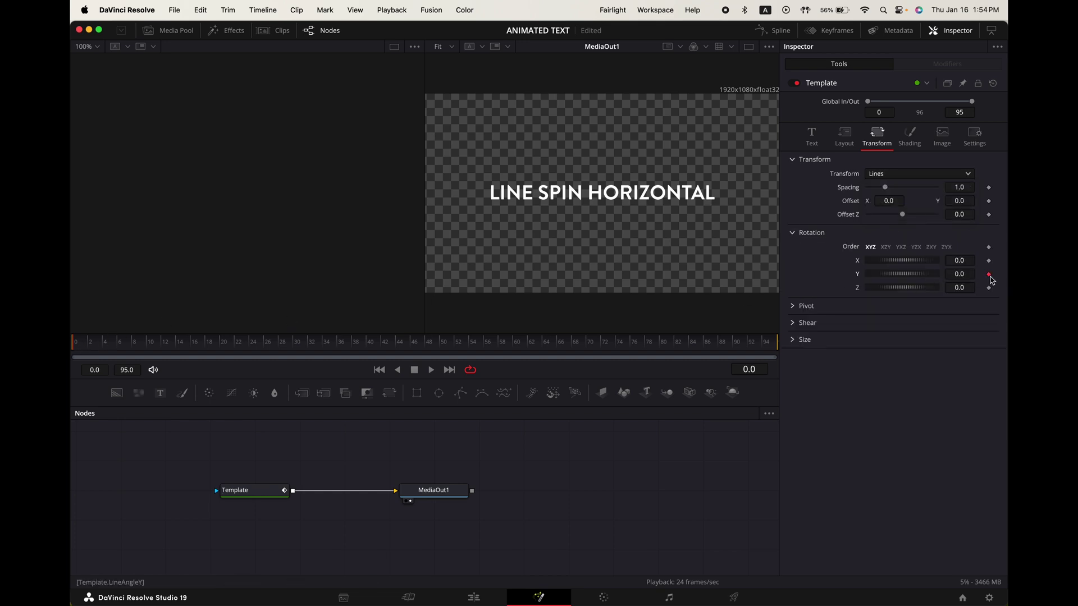
{"action": "double_click", "coordinate": [959, 274]}
{"action": "type", "text": "36"}
{"action": "key", "text": "Return"}
{"action": "key", "text": "space"}
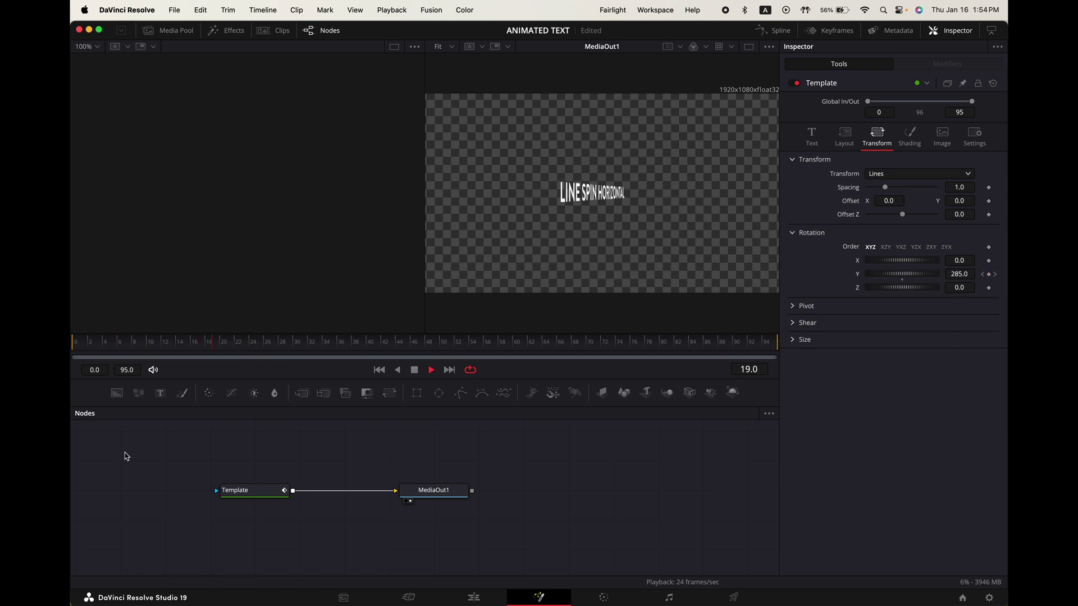
{"action": "key", "text": "space"}
Smooth the Line Angle Y keyframes in the spline editor and extend both handles for a fast spin that eases out slowly.
{"action": "left_click", "coordinate": [771, 31]}
{"action": "left_click", "coordinate": [441, 441]}
{"action": "left_click_drag", "start_coordinate": [766, 440], "coordinate": [578, 549]}
{"action": "key", "text": "s"}
{"action": "left_click_drag", "start_coordinate": [694, 449], "coordinate": [596, 456]}
{"action": "key", "text": "super+Left"}
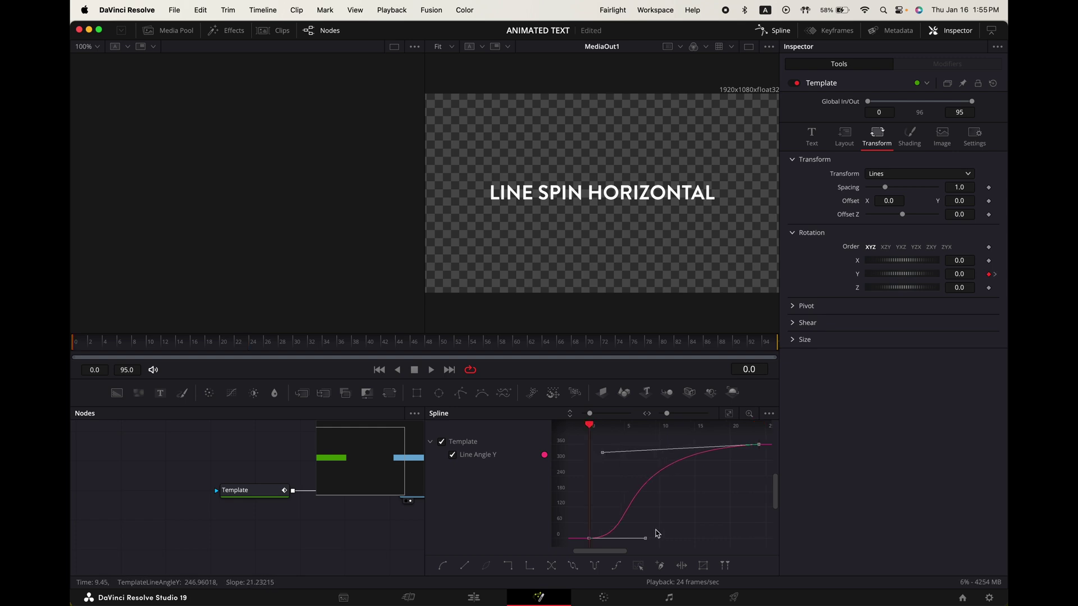
{"action": "left_click_drag", "start_coordinate": [646, 538], "coordinate": [671, 523]}
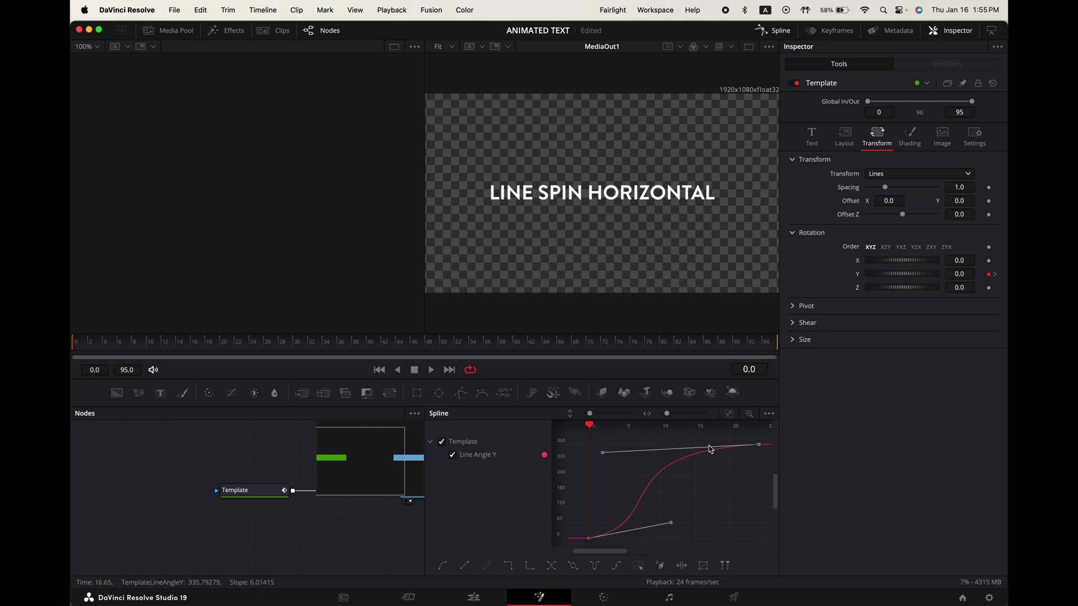
Enable motion blur on the spinning title with quality 10 and a shutter angle of about 300, and play it back.
{"action": "left_click", "coordinate": [974, 136]}
{"action": "left_click", "coordinate": [869, 208]}
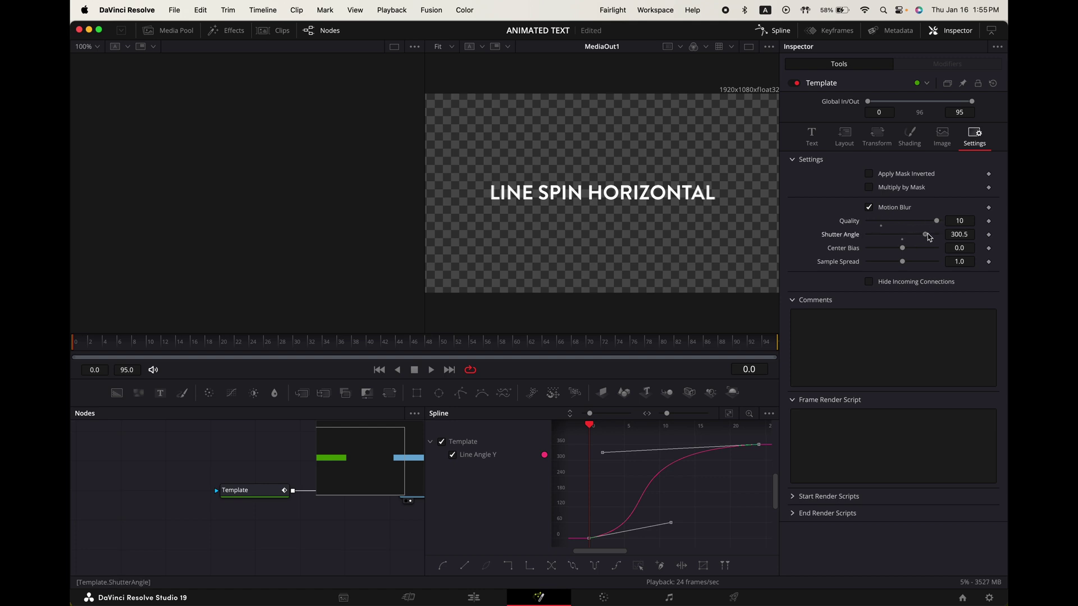
{"action": "key", "text": "space"}
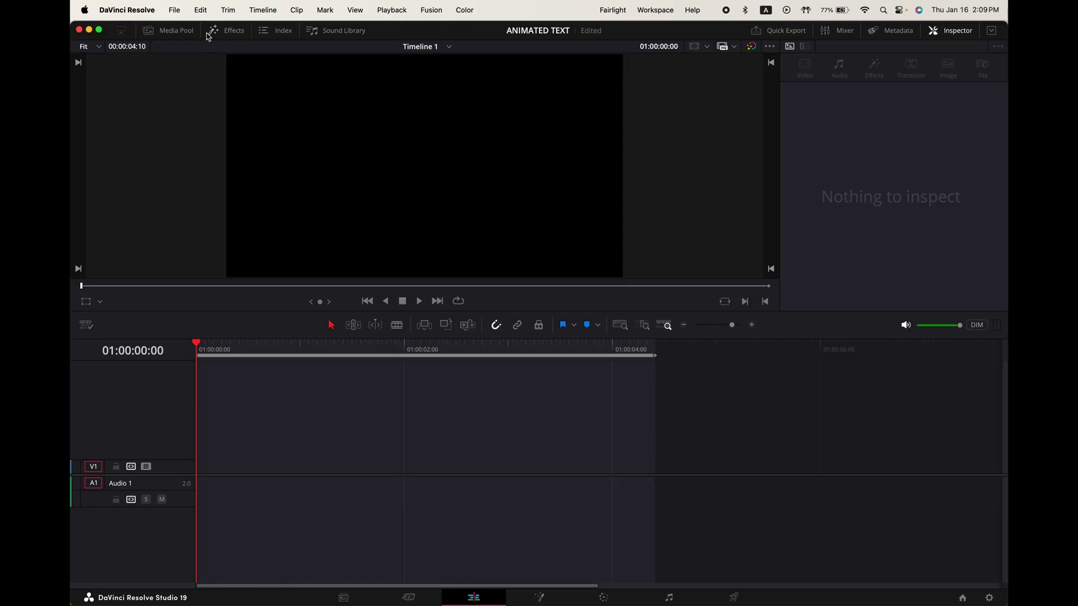
Search the effects for Text+, add the title to the start of video track 1, and bring it into Fusion.
{"action": "left_click", "coordinate": [208, 34]}
{"action": "left_click", "coordinate": [195, 67]}
{"action": "type", "text": "text"}
{"action": "left_click_drag", "start_coordinate": [220, 131], "coordinate": [525, 470]}
{"action": "left_click", "coordinate": [564, 468]}
{"action": "left_click", "coordinate": [541, 597]}
Set the title text to WORD BY WORD GROW in HvDTrial Brandon Grotesque Bold at a size of about 0.114.
{"action": "left_click", "coordinate": [840, 183]}
{"action": "key", "text": "super+a"}
{"action": "type", "text": "WORD BY WORD GROW"}
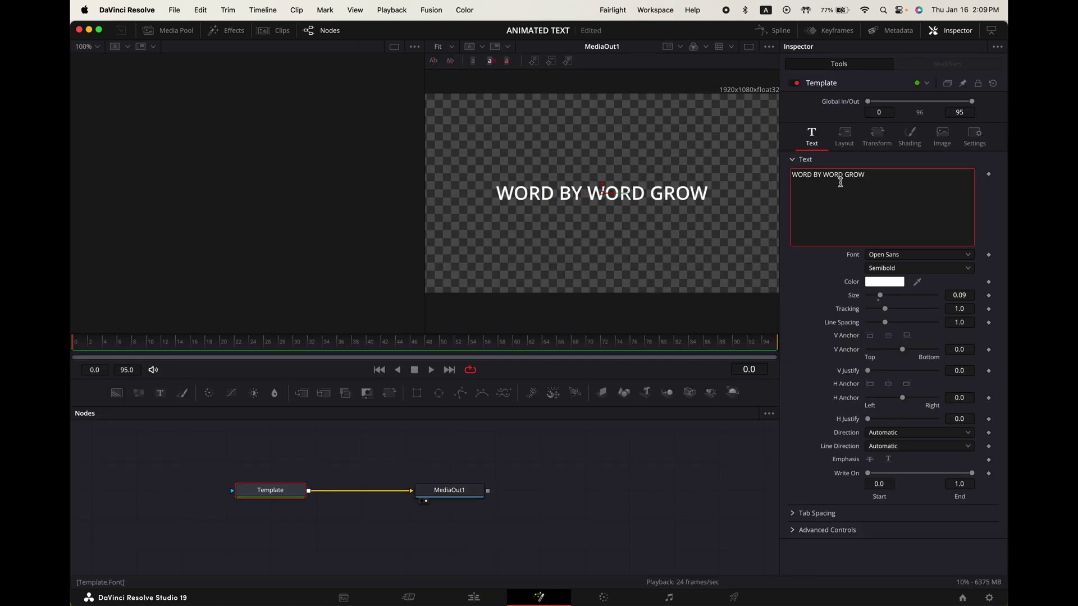
{"action": "left_click", "coordinate": [906, 255]}
{"action": "left_click", "coordinate": [906, 422]}
{"action": "left_click", "coordinate": [905, 268]}
{"action": "left_click", "coordinate": [899, 321]}
{"action": "left_click_drag", "start_coordinate": [879, 295], "coordinate": [884, 297]}
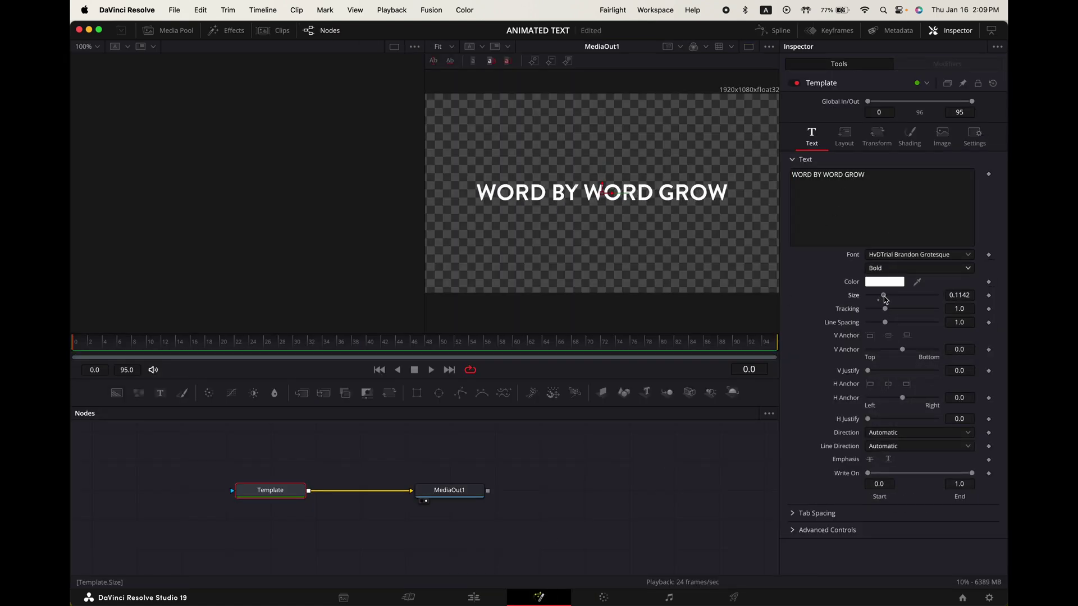
Apply a Follower modifier to the title text and set the modifier's transform to Words.
{"action": "right_click", "coordinate": [845, 202]}
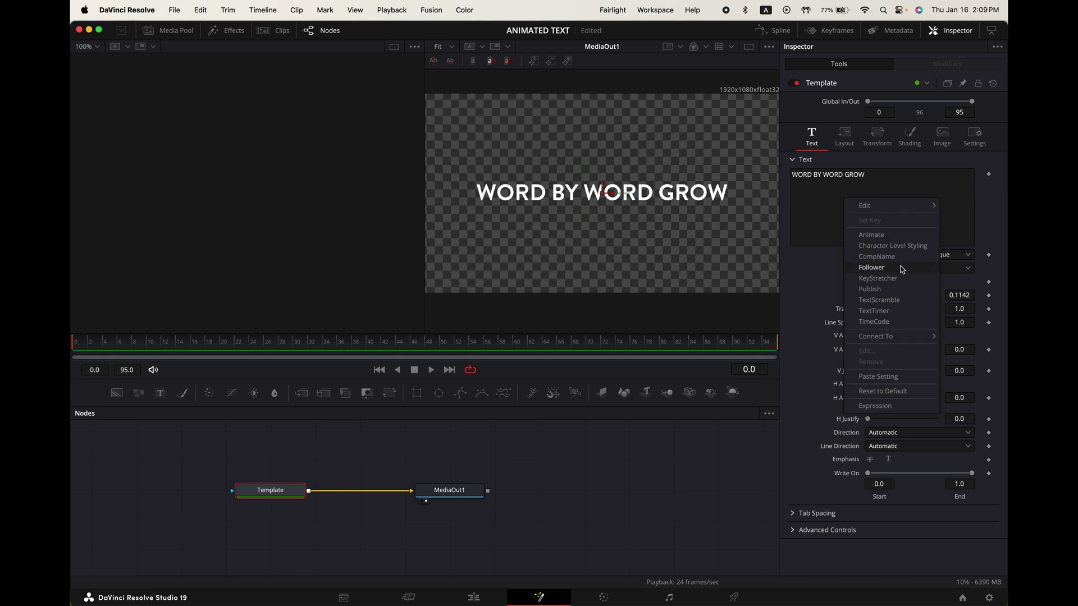
{"action": "left_click", "coordinate": [871, 268]}
{"action": "left_click", "coordinate": [946, 64]}
{"action": "left_click", "coordinate": [899, 108]}
{"action": "left_click", "coordinate": [912, 144]}
{"action": "left_click", "coordinate": [905, 170]}
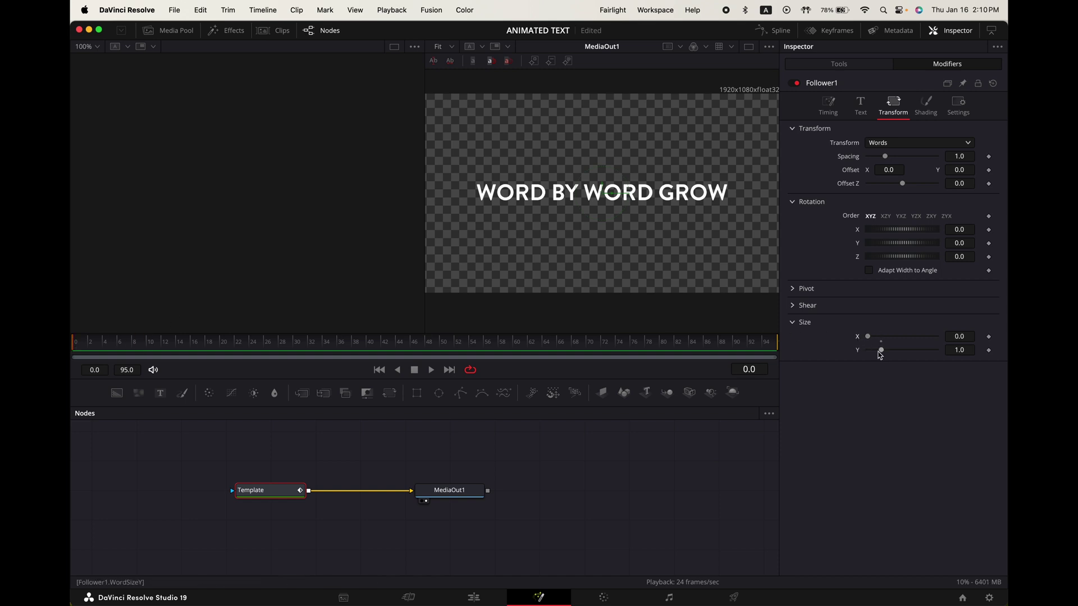
Keyframe the Follower's word size X and Y from 0 at frame 0 to 1 at frame 10.
{"action": "left_click", "coordinate": [990, 337]}
{"action": "left_click", "coordinate": [990, 351]}
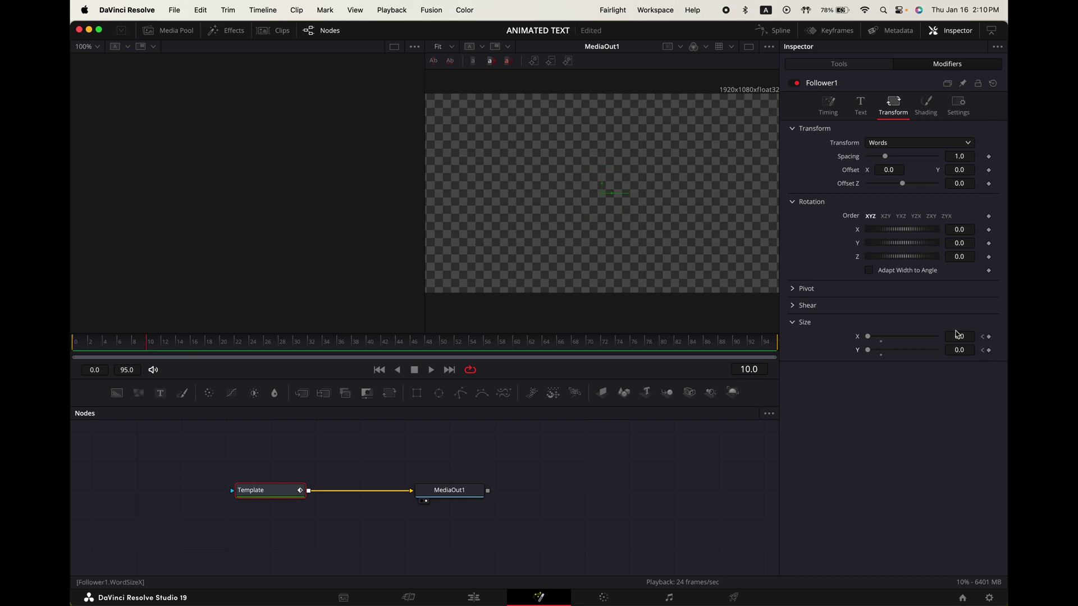
{"action": "type", "text": "1"}
{"action": "key", "text": "Tab"}
{"action": "type", "text": "1"}
{"action": "key", "text": "Tab"}
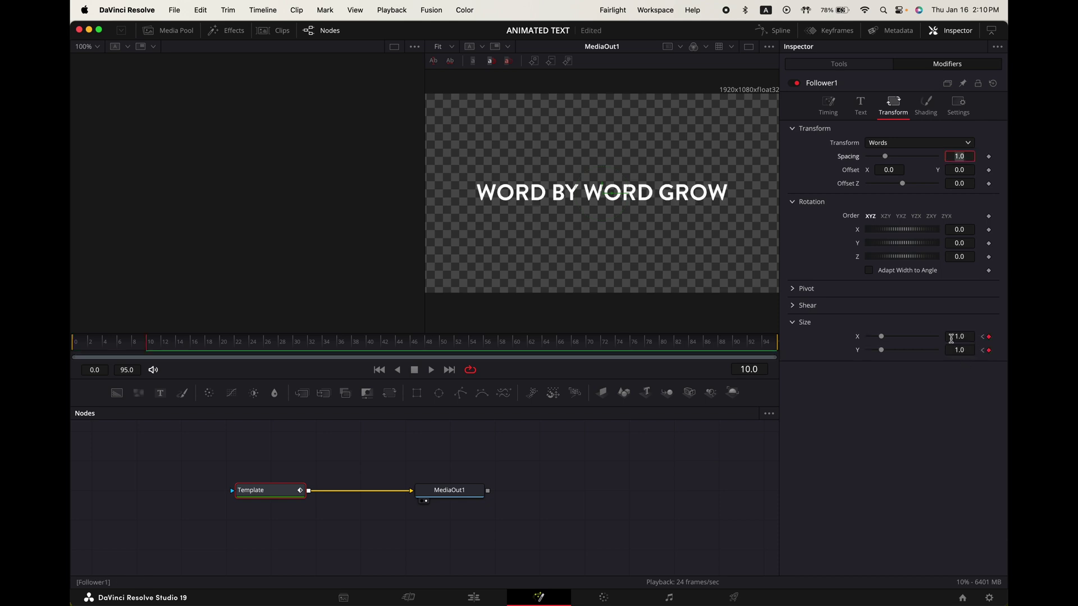
Set the Follower's delay type to Between Each Character with a delay of 2, and play the animation from the start.
{"action": "left_click", "coordinate": [832, 109]}
{"action": "left_click", "coordinate": [908, 147]}
{"action": "left_click", "coordinate": [910, 157]}
{"action": "key", "text": "Return"}
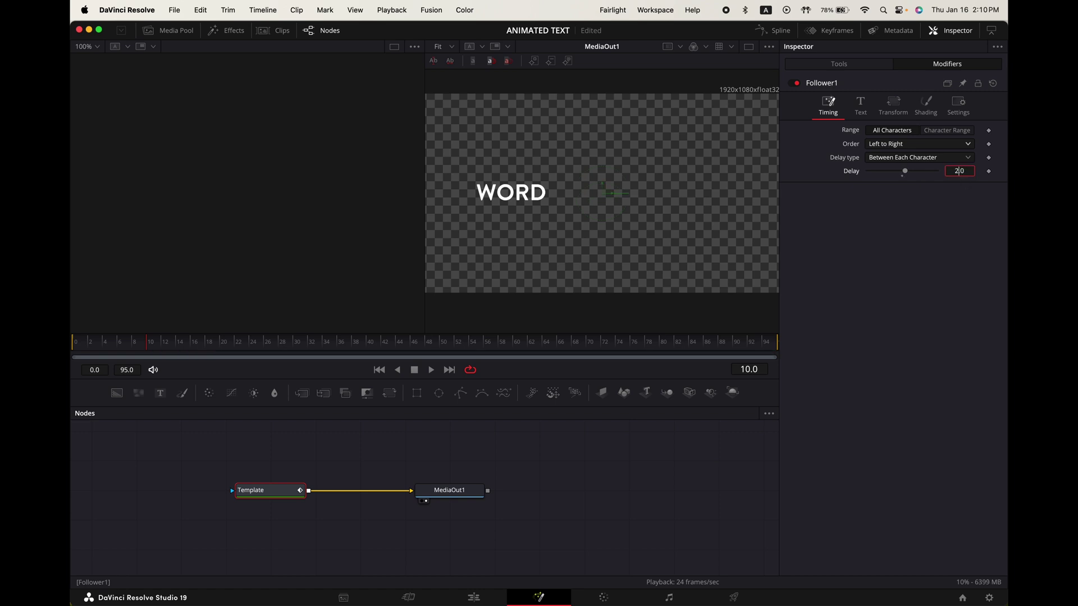
{"action": "left_click_drag", "start_coordinate": [146, 341], "coordinate": [74, 344]}
{"action": "key", "text": "space"}
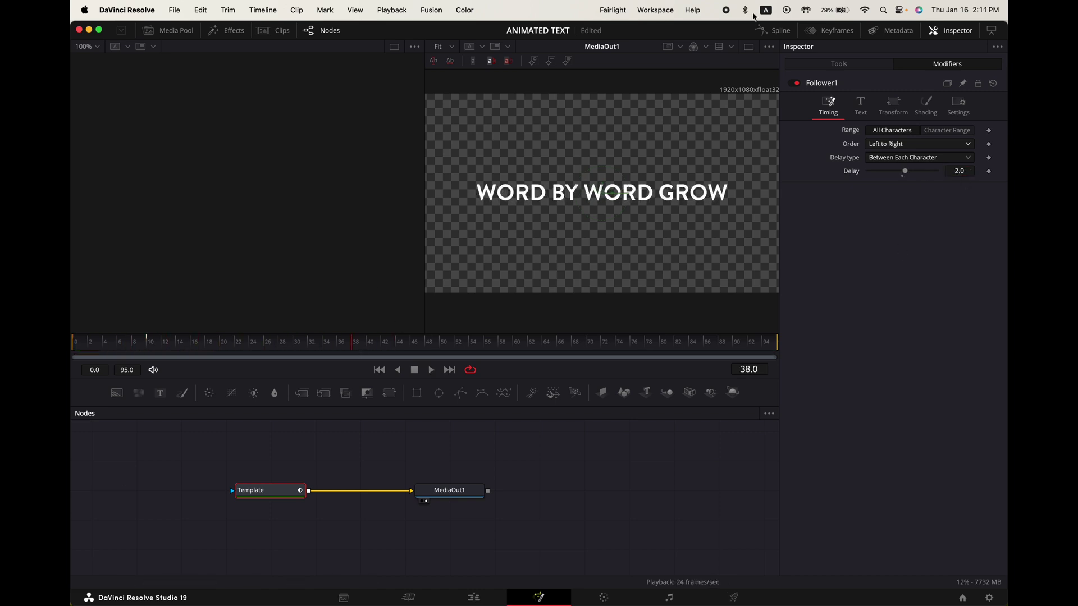
Smooth the Follower's size keyframes in the spline editor and steepen the start handles of the Word Size curves.
{"action": "left_click", "coordinate": [766, 31]}
{"action": "left_click", "coordinate": [448, 445]}
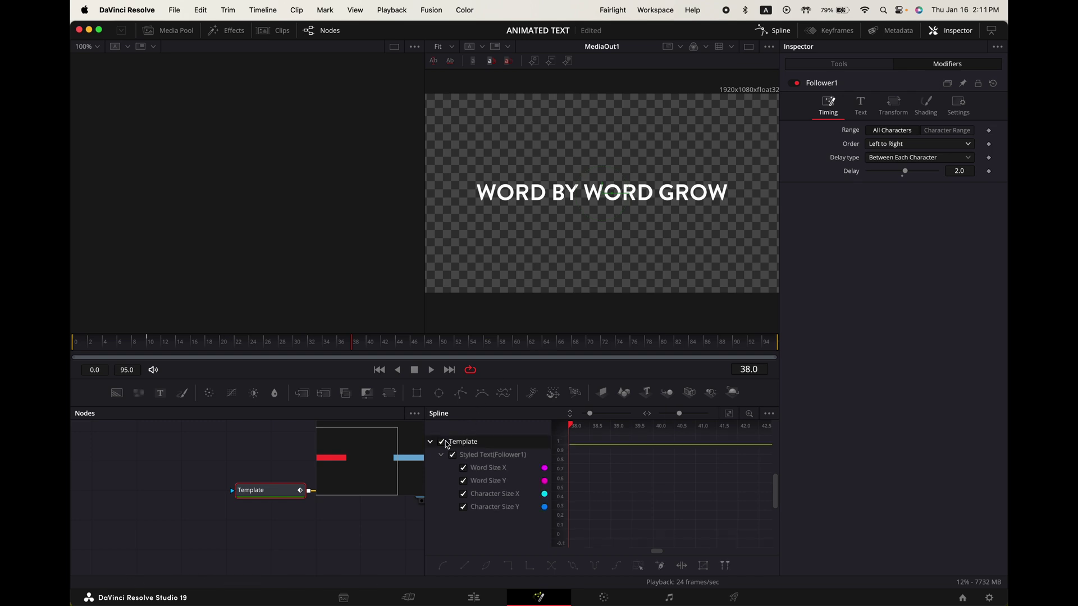
{"action": "left_click", "coordinate": [727, 414]}
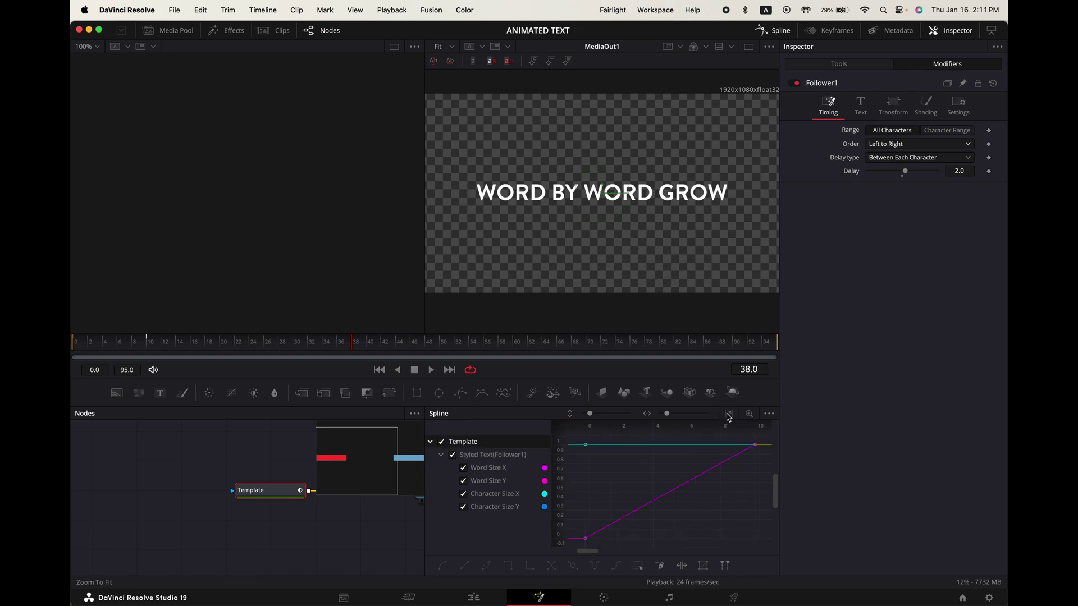
{"action": "left_click_drag", "start_coordinate": [759, 440], "coordinate": [576, 548]}
{"action": "key", "text": "s"}
{"action": "left_click_drag", "start_coordinate": [641, 542], "coordinate": [609, 476]}
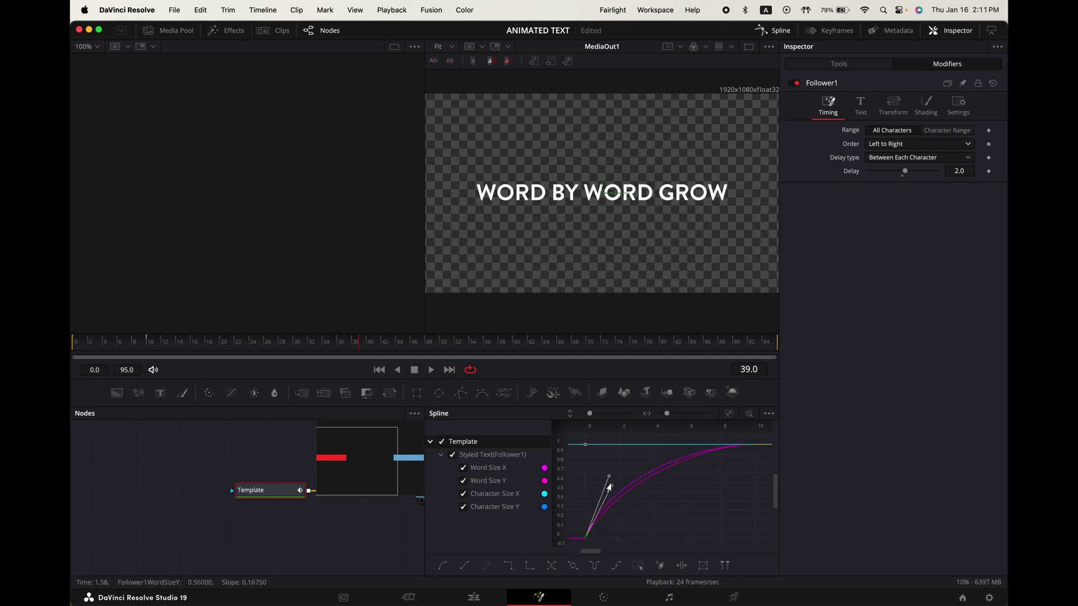